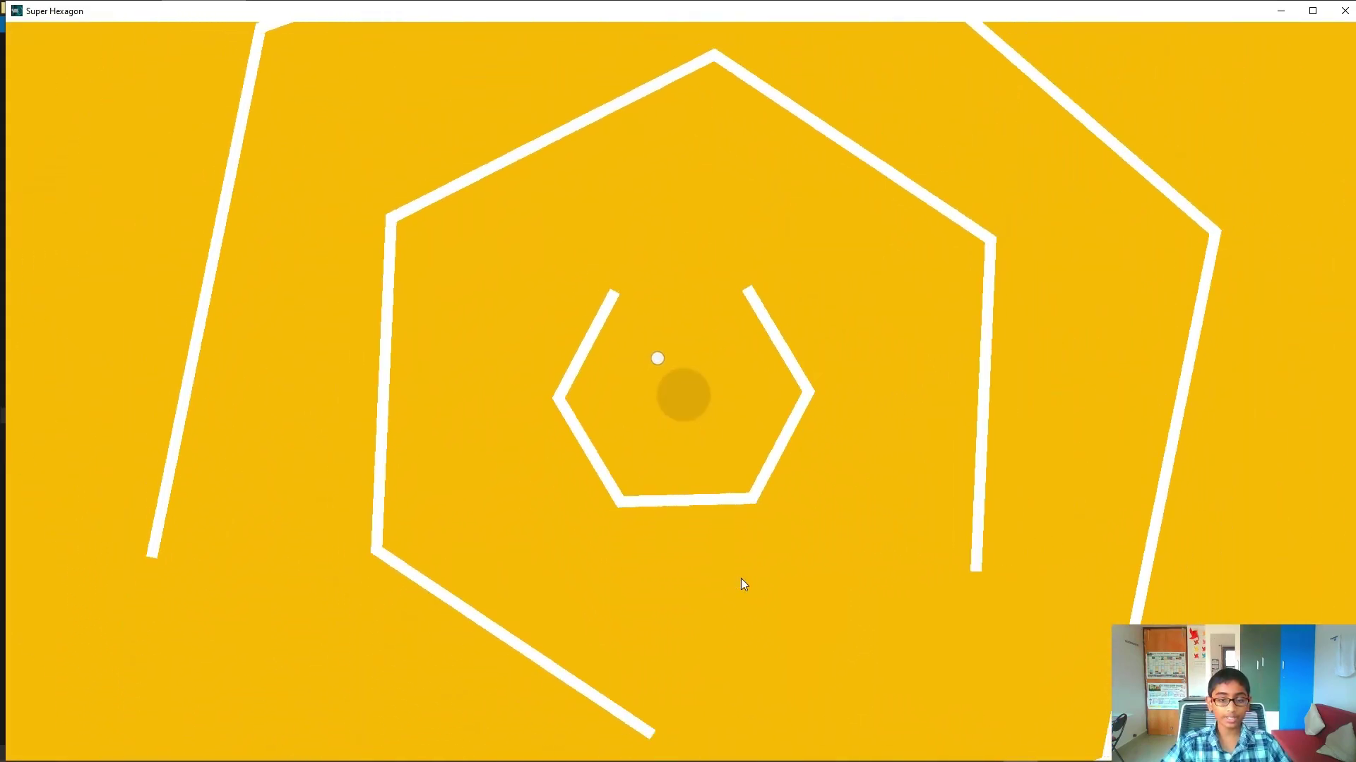
{"action": "key", "text": "Right"}
{"action": "key", "text": "Right"}
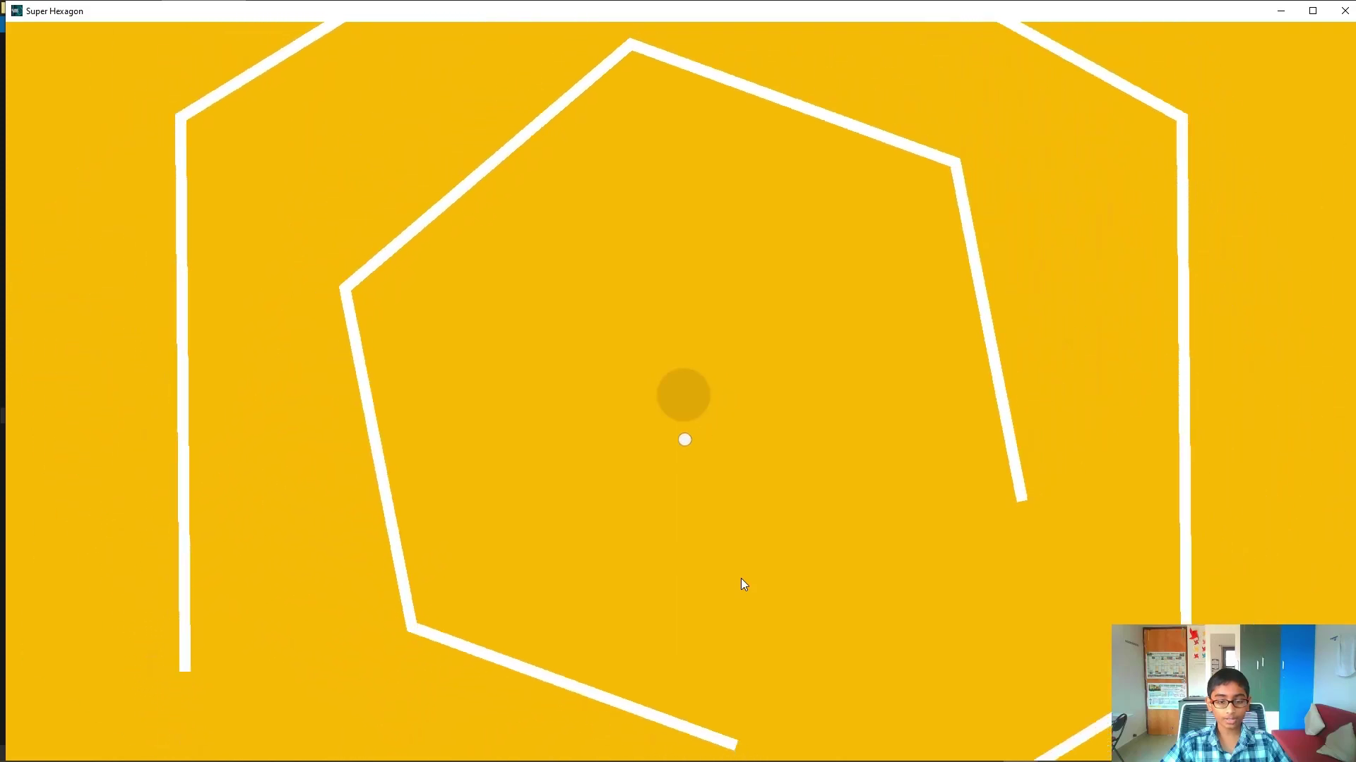
{"action": "key", "text": "Left"}
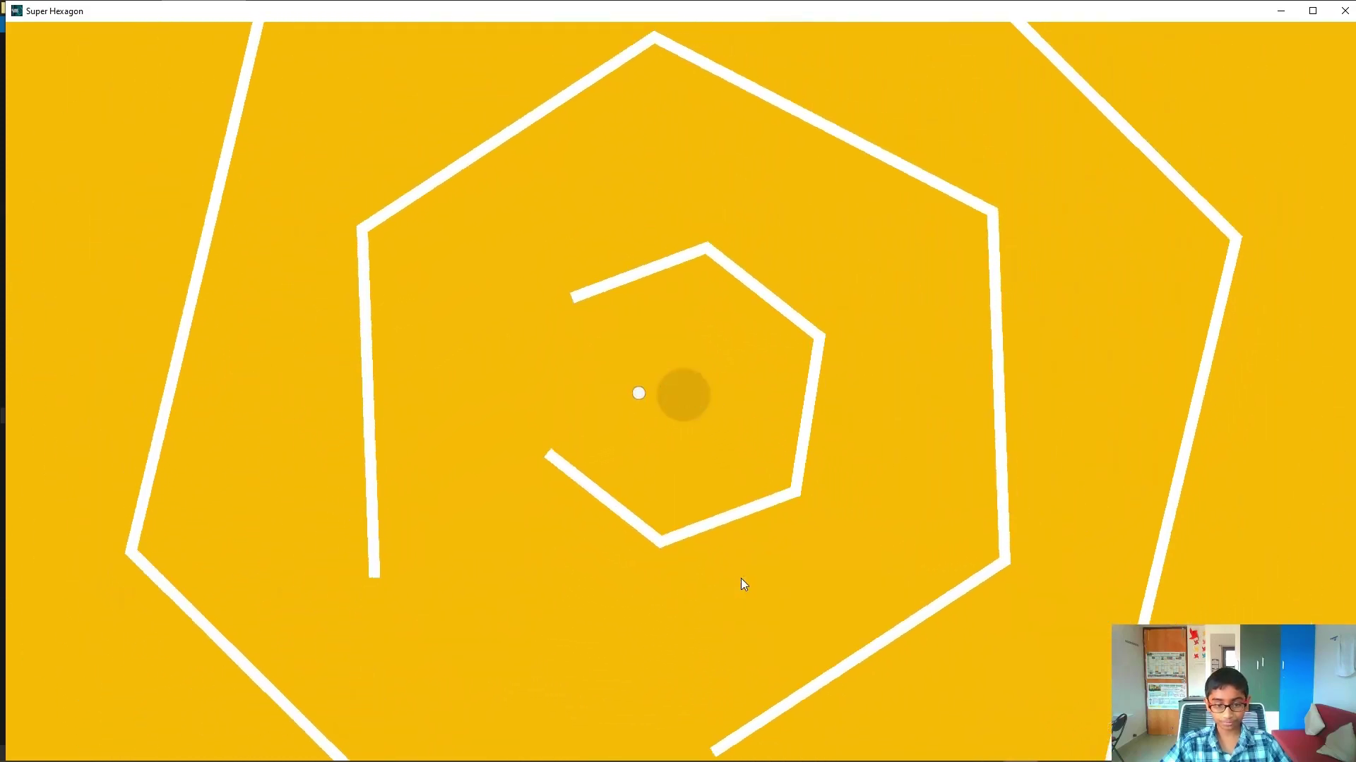
{"action": "key", "text": "Left"}
{"action": "key", "text": "Left"}
{"action": "key", "text": "Left"}
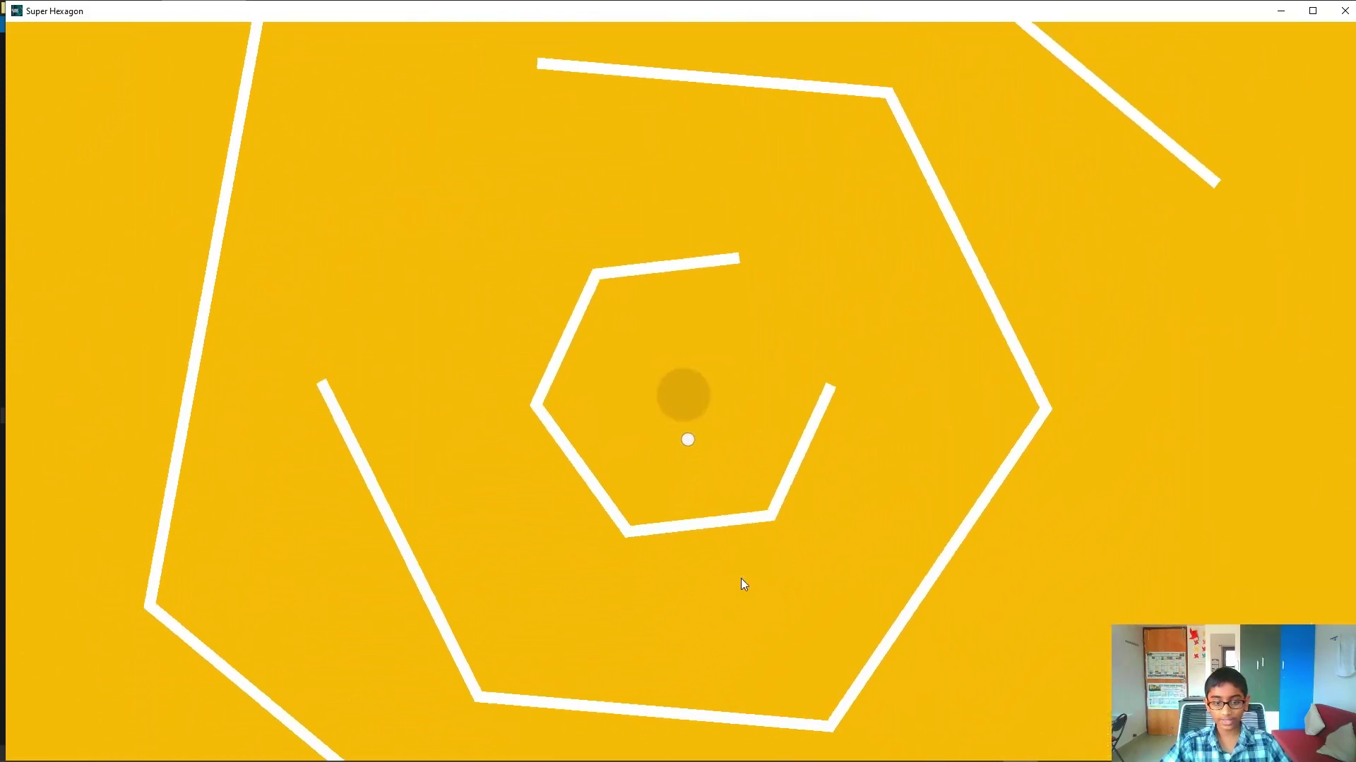
{"action": "key", "text": "Right"}
{"action": "key", "text": "Left"}
{"action": "key", "text": "Left"}
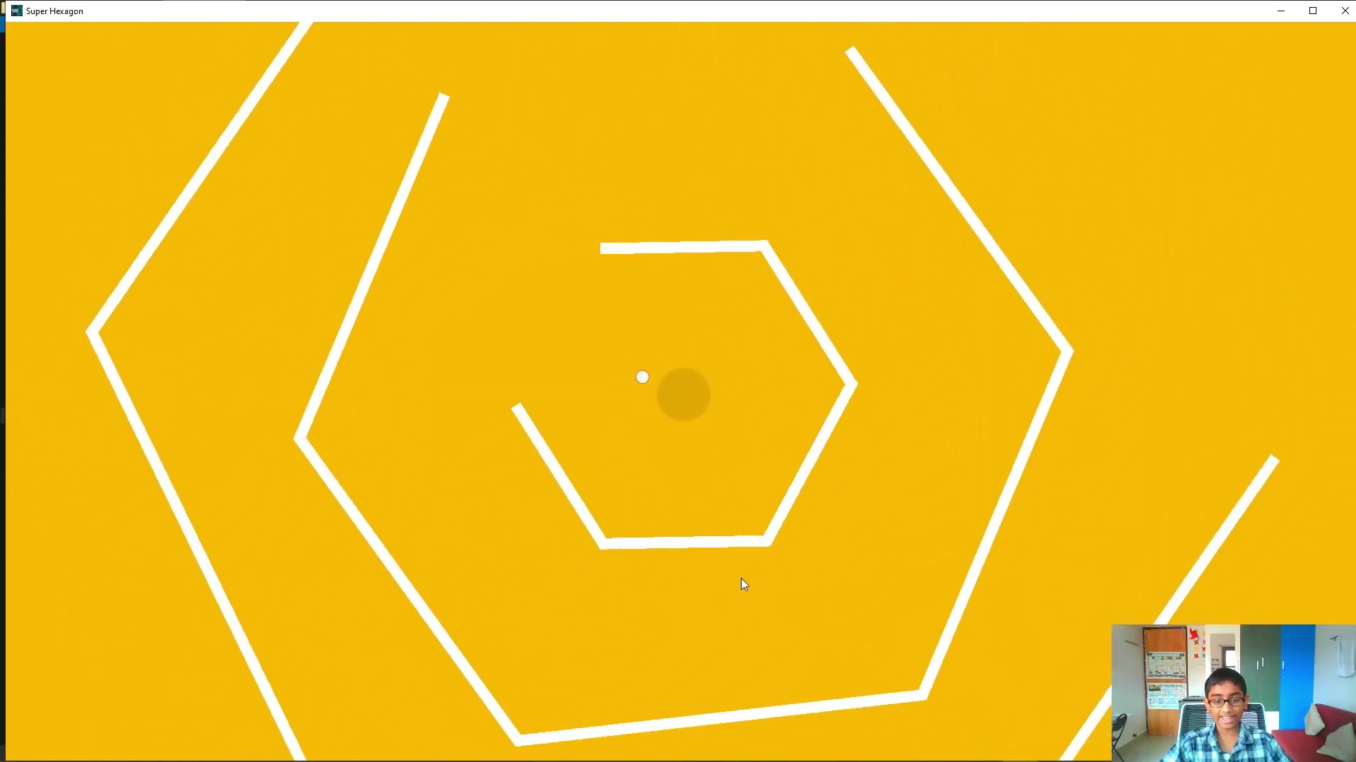
{"action": "key", "text": "Right"}
{"action": "key", "text": "Left"}
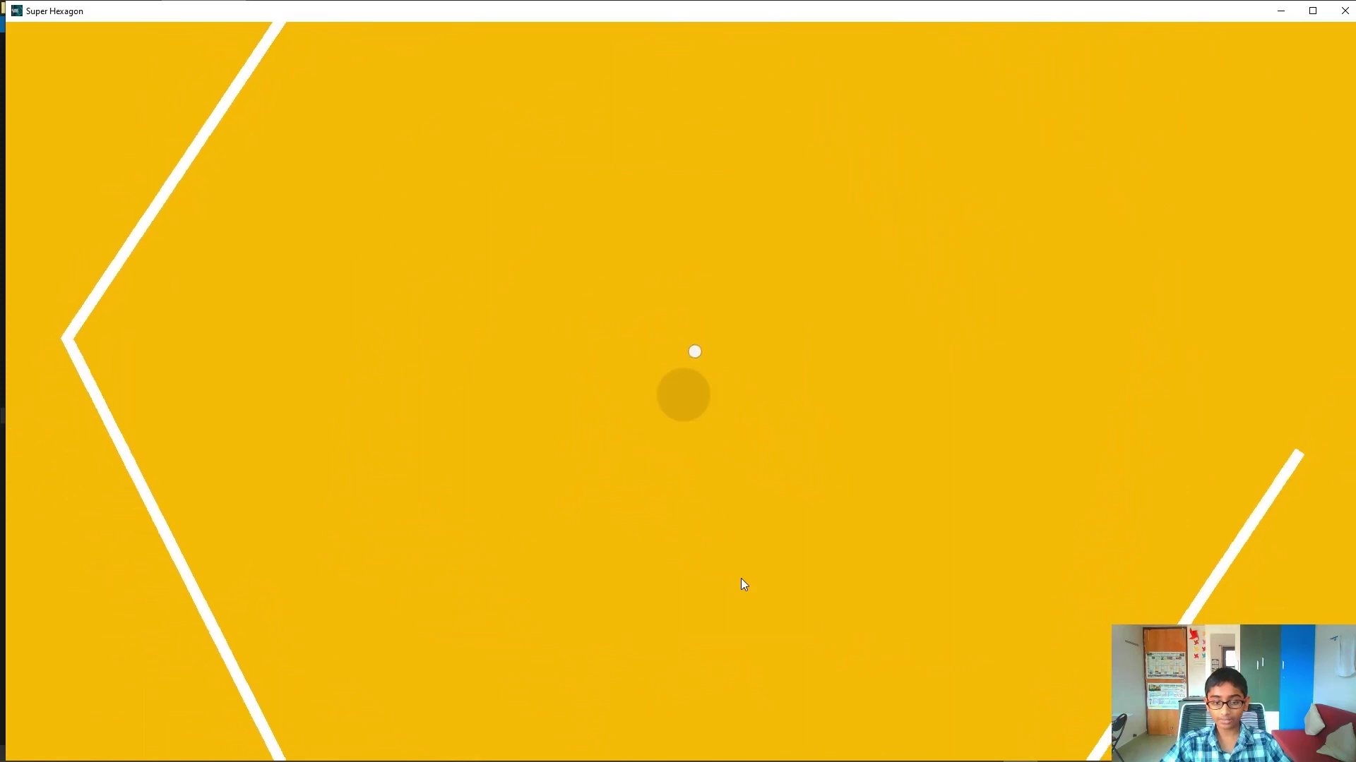
{"action": "key", "text": "Right"}
{"action": "key", "text": "Left"}
{"action": "key", "text": "Right"}
{"action": "key", "text": "Left"}
{"action": "key", "text": "Right"}
{"action": "key", "text": "Left"}
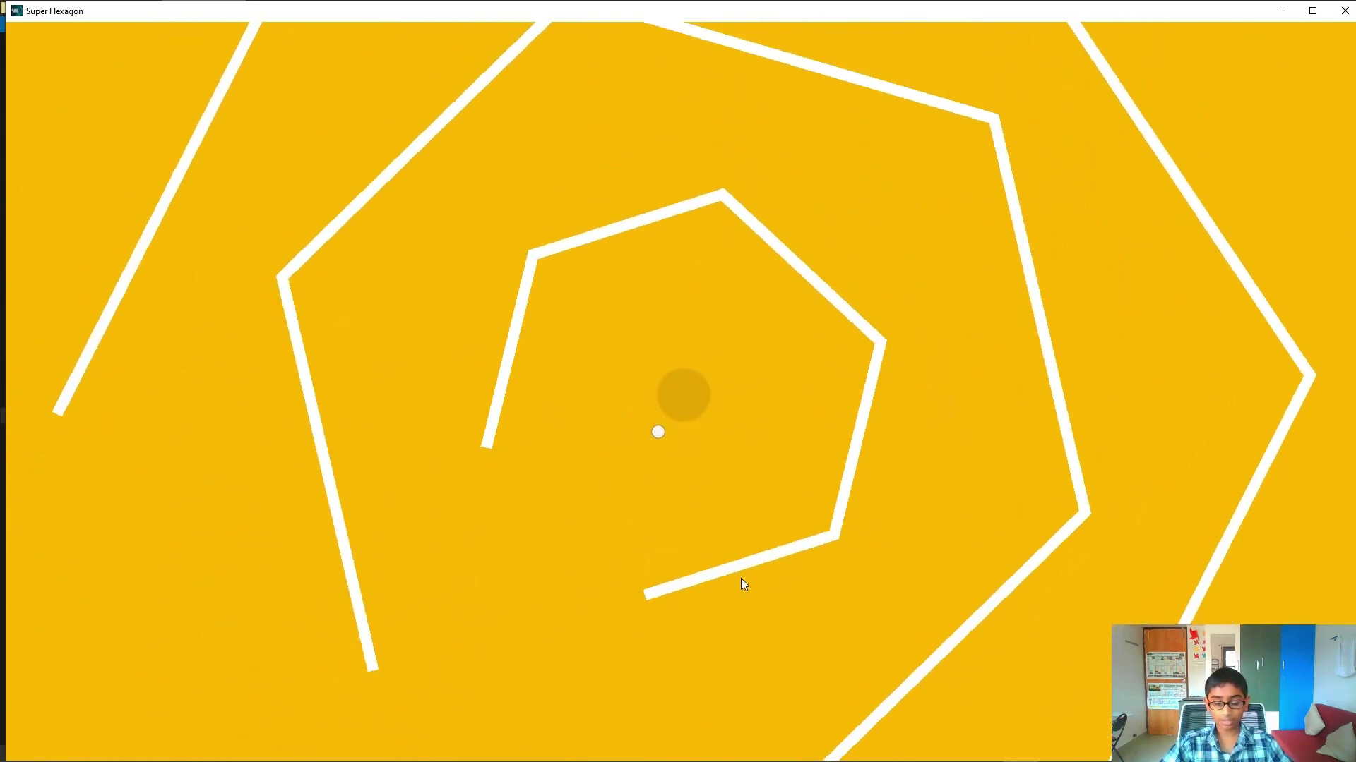
{"action": "key", "text": "Right"}
{"action": "key", "text": "Left"}
{"action": "key", "text": "Right"}
{"action": "key", "text": "Left"}
{"action": "key", "text": "Right"}
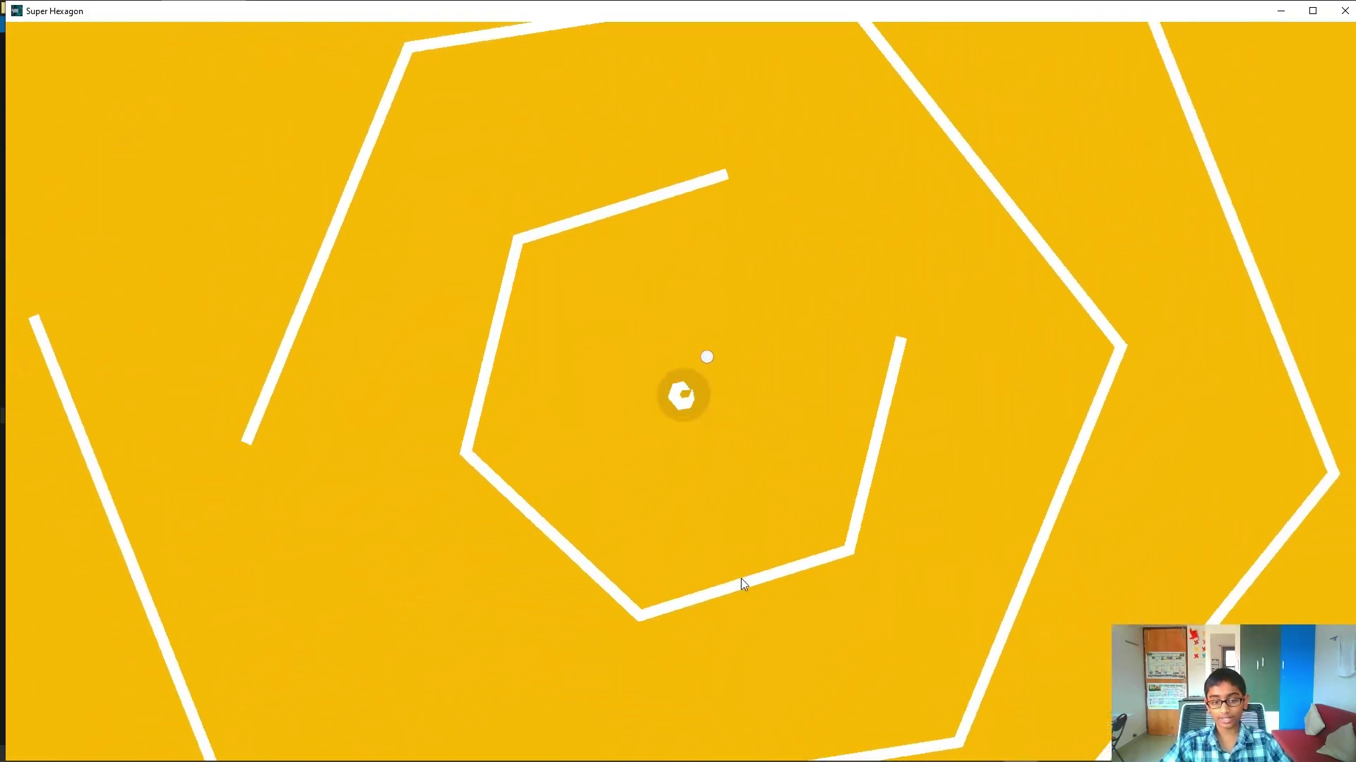
{"action": "key", "text": "Left"}
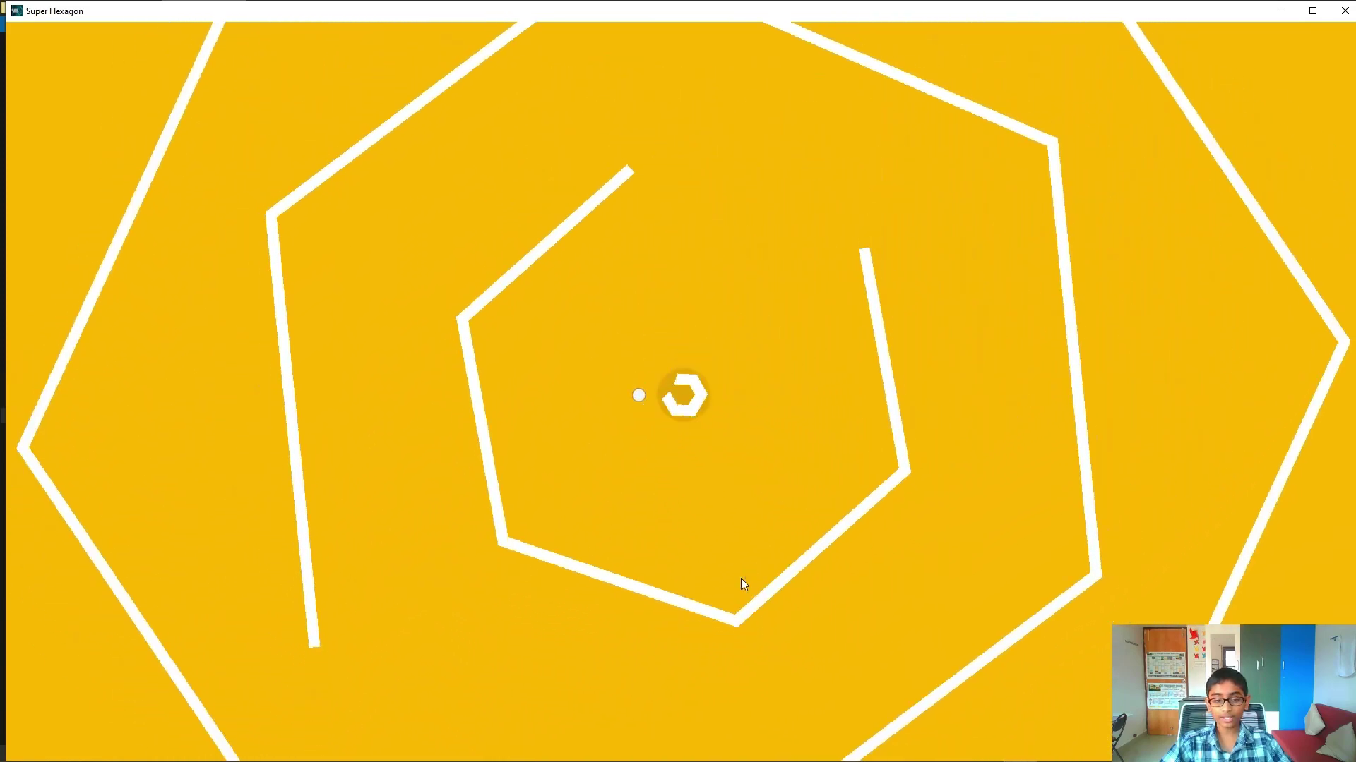
{"action": "key", "text": "Right"}
{"action": "key", "text": "Left"}
{"action": "key", "text": "Right"}
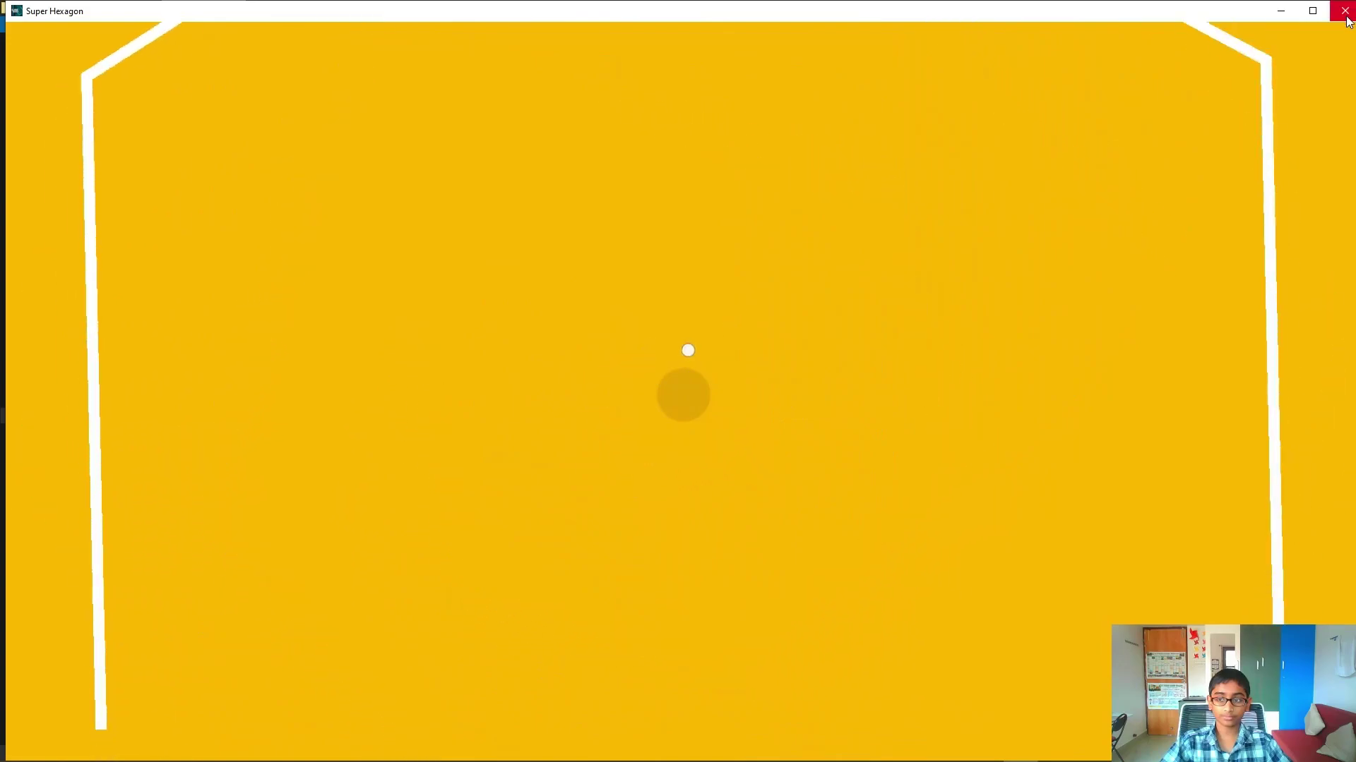
Close the running Super Hexagon game and switch to Unity Hub's project list.
{"action": "left_click", "coordinate": [1346, 10]}
{"action": "left_click", "coordinate": [1340, 7]}
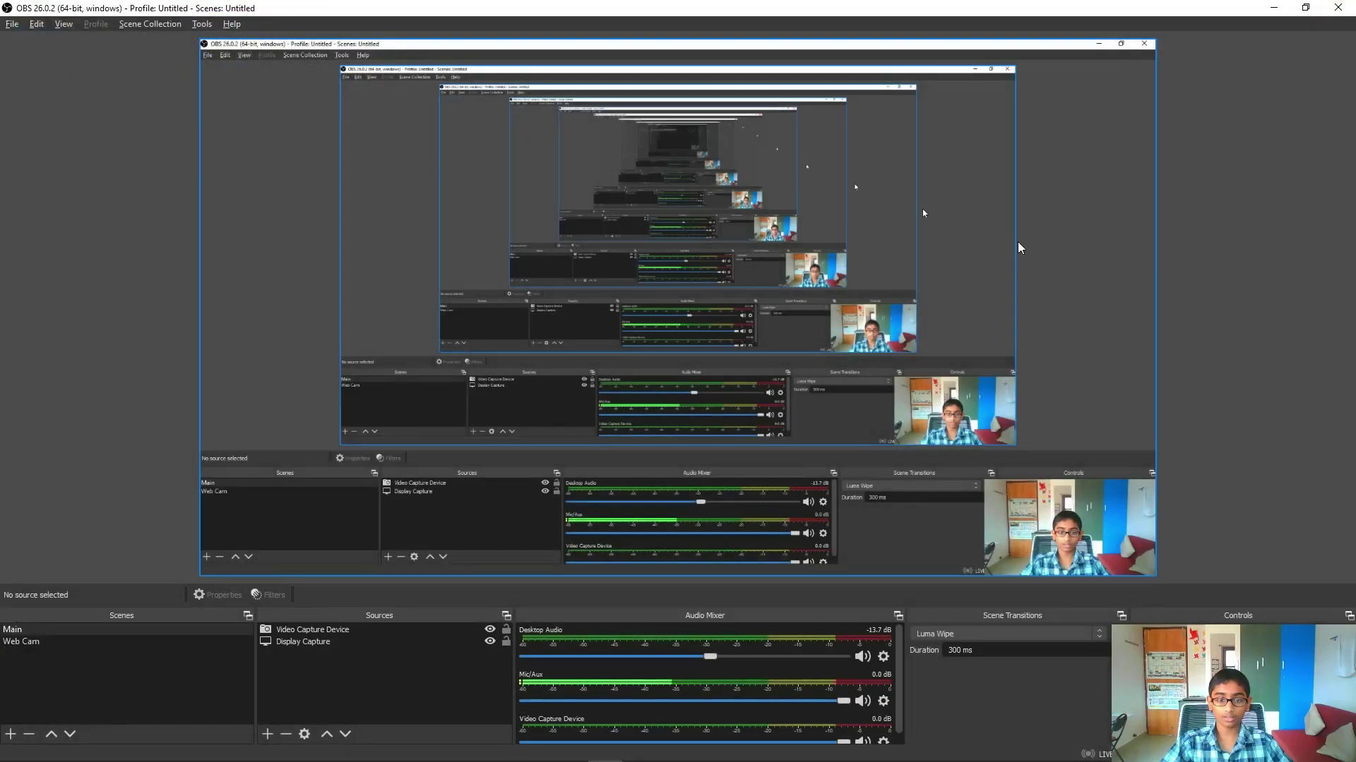
{"action": "key", "text": "alt+Tab"}
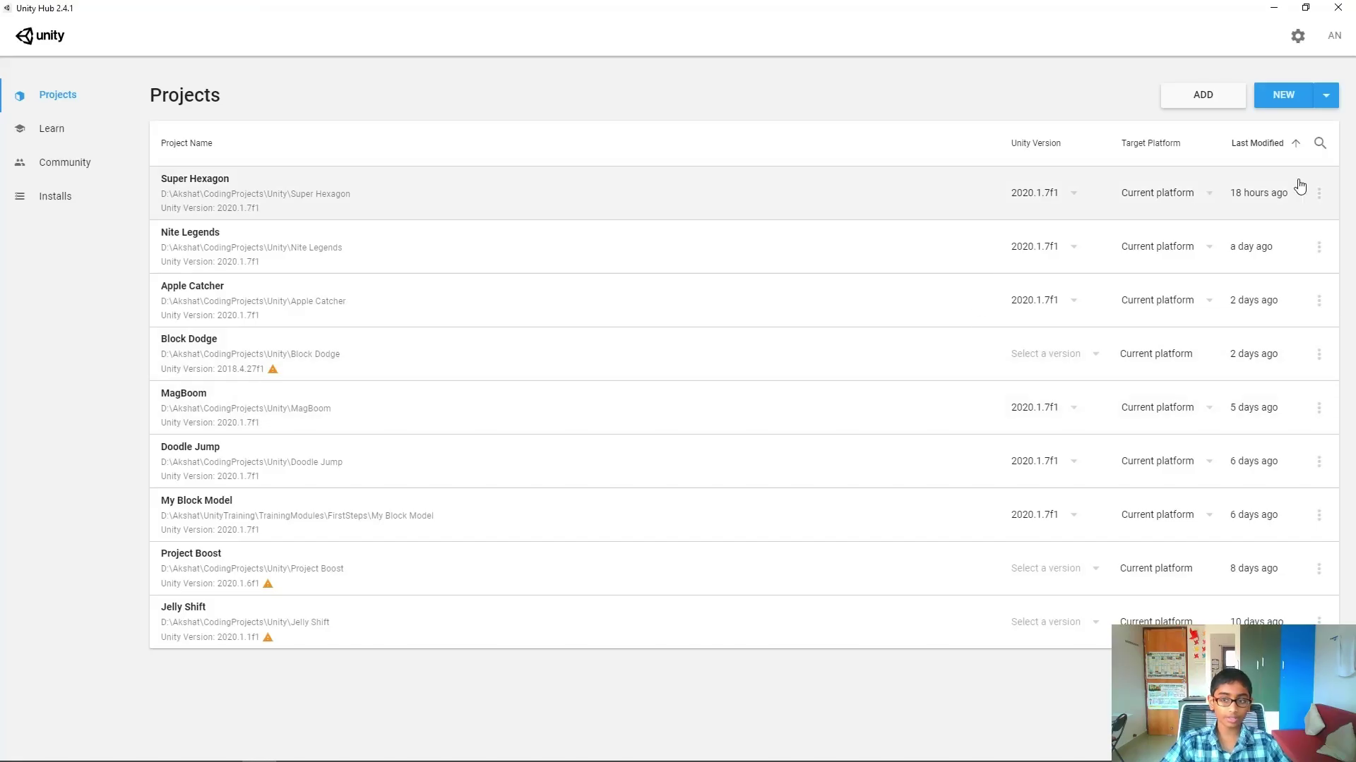
Create a new project from the 2D template with the name Super Hexagon Clone and open it in the Unity editor.
{"action": "left_click", "coordinate": [1270, 106]}
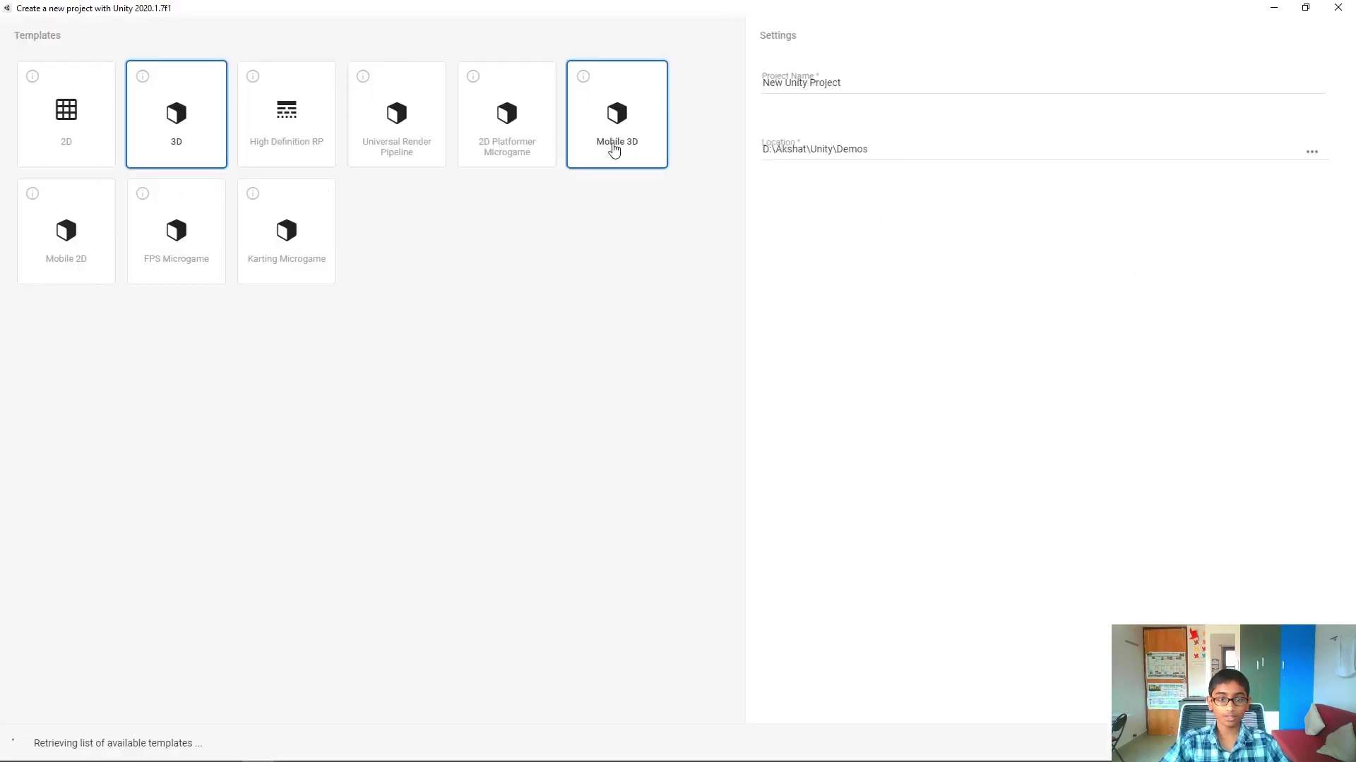
{"action": "left_click", "coordinate": [65, 143]}
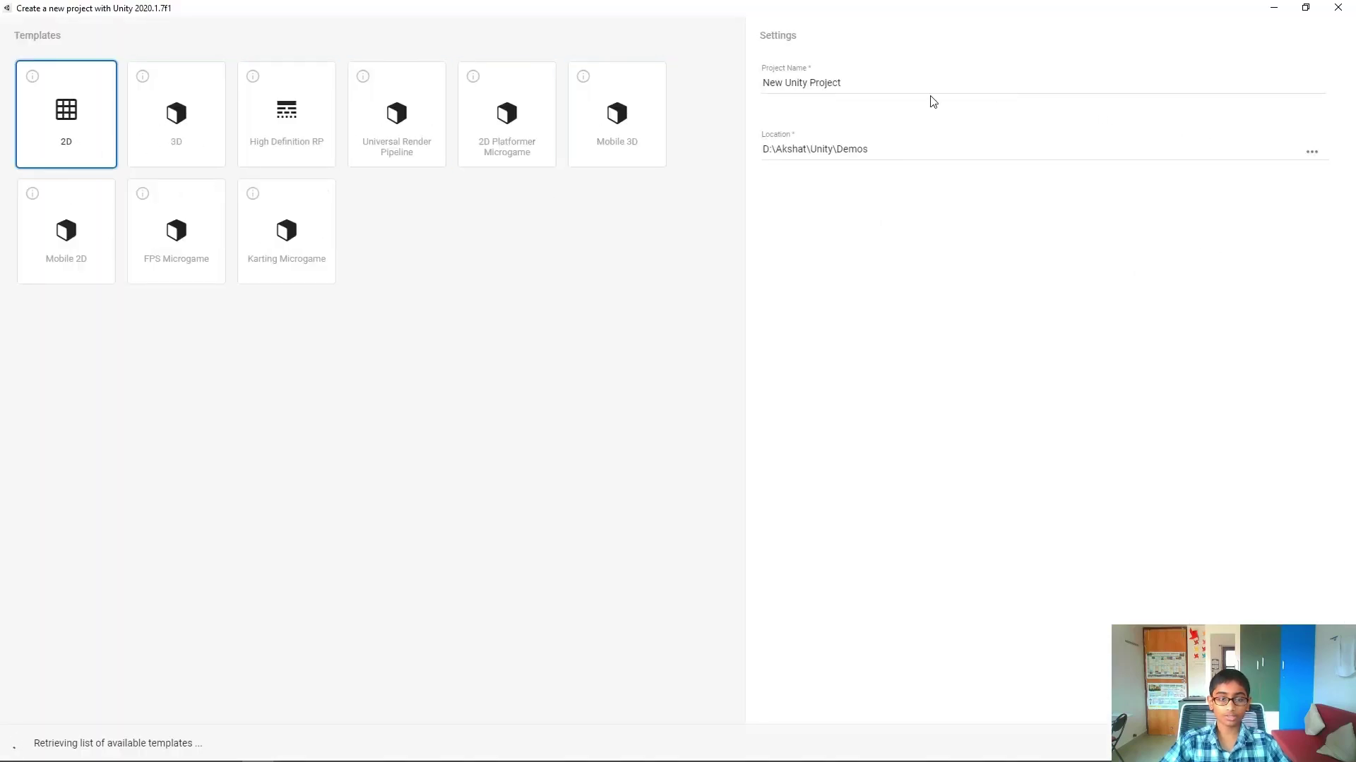
{"action": "left_click_drag", "start_coordinate": [981, 84], "coordinate": [693, 92]}
{"action": "type", "text": "Super Hexagon Clone"}
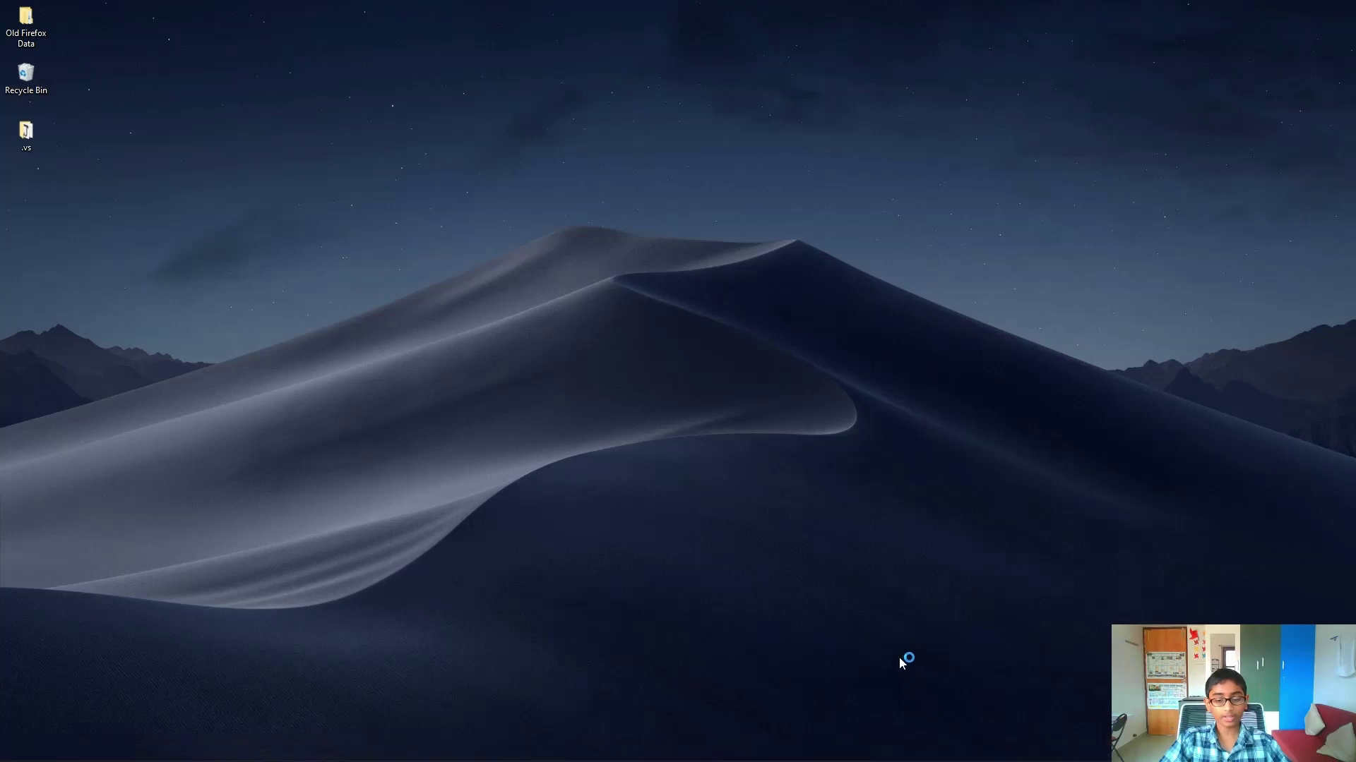
{"action": "key", "text": "alt+Tab"}
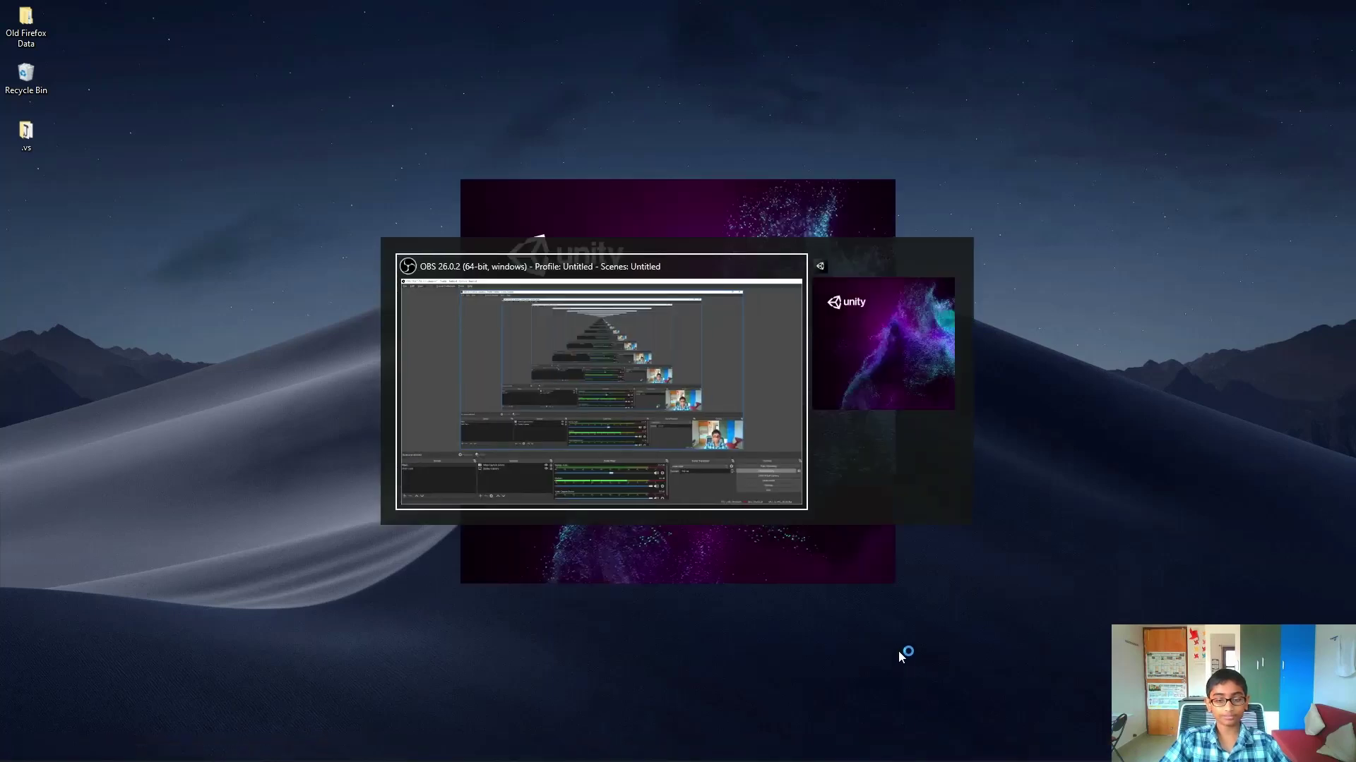
{"action": "key", "text": "alt+Tab"}
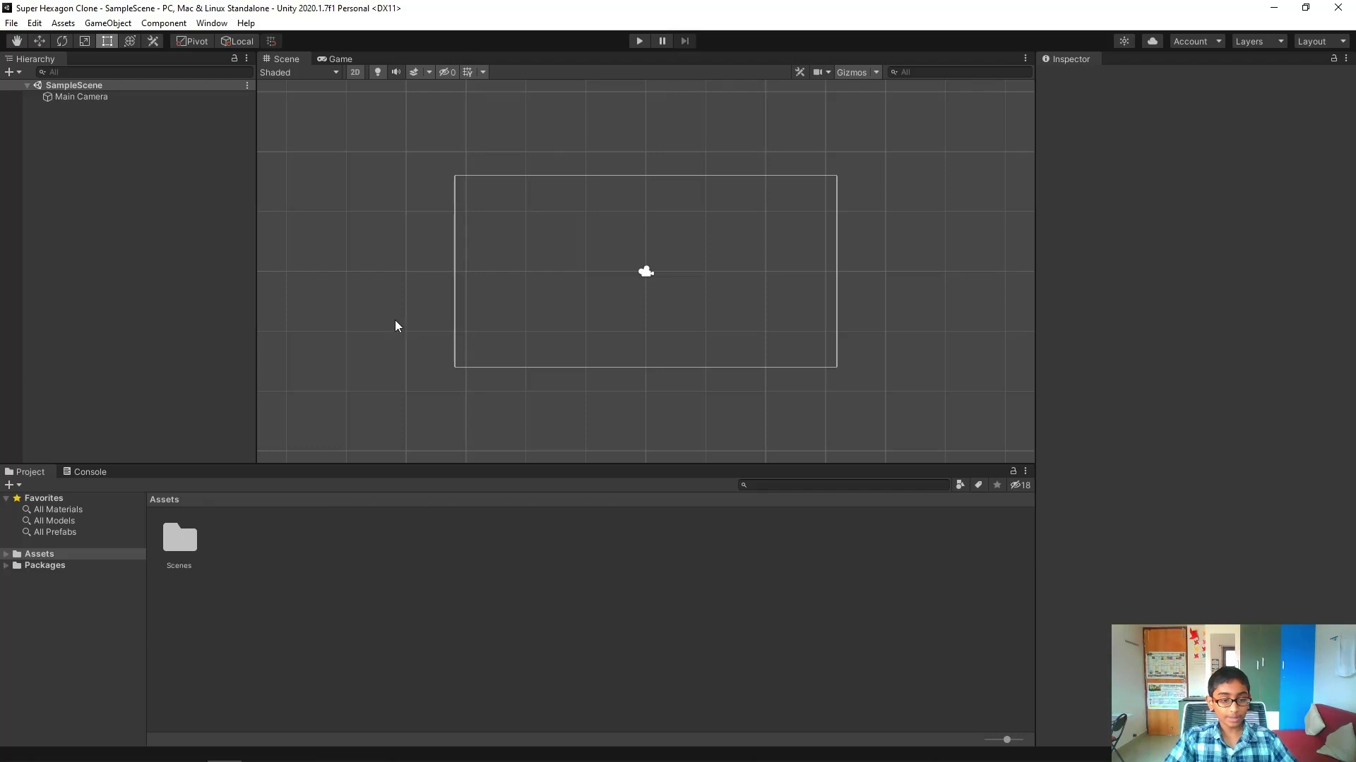
Rename the SampleScene asset in the Scenes folder to Main.
{"action": "double_click", "coordinate": [184, 520]}
{"action": "left_click", "coordinate": [184, 520]}
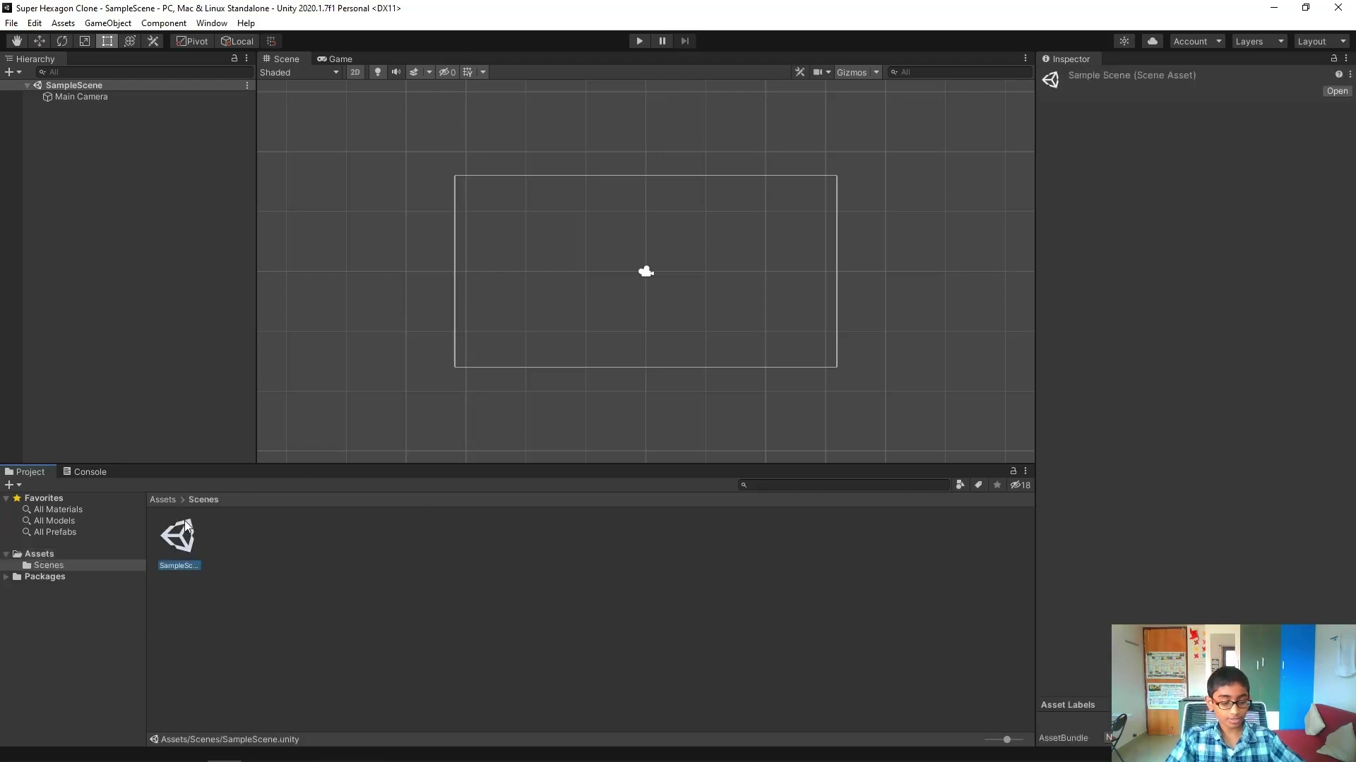
{"action": "key", "text": "F2"}
{"action": "type", "text": "Main"}
{"action": "key", "text": "Return"}
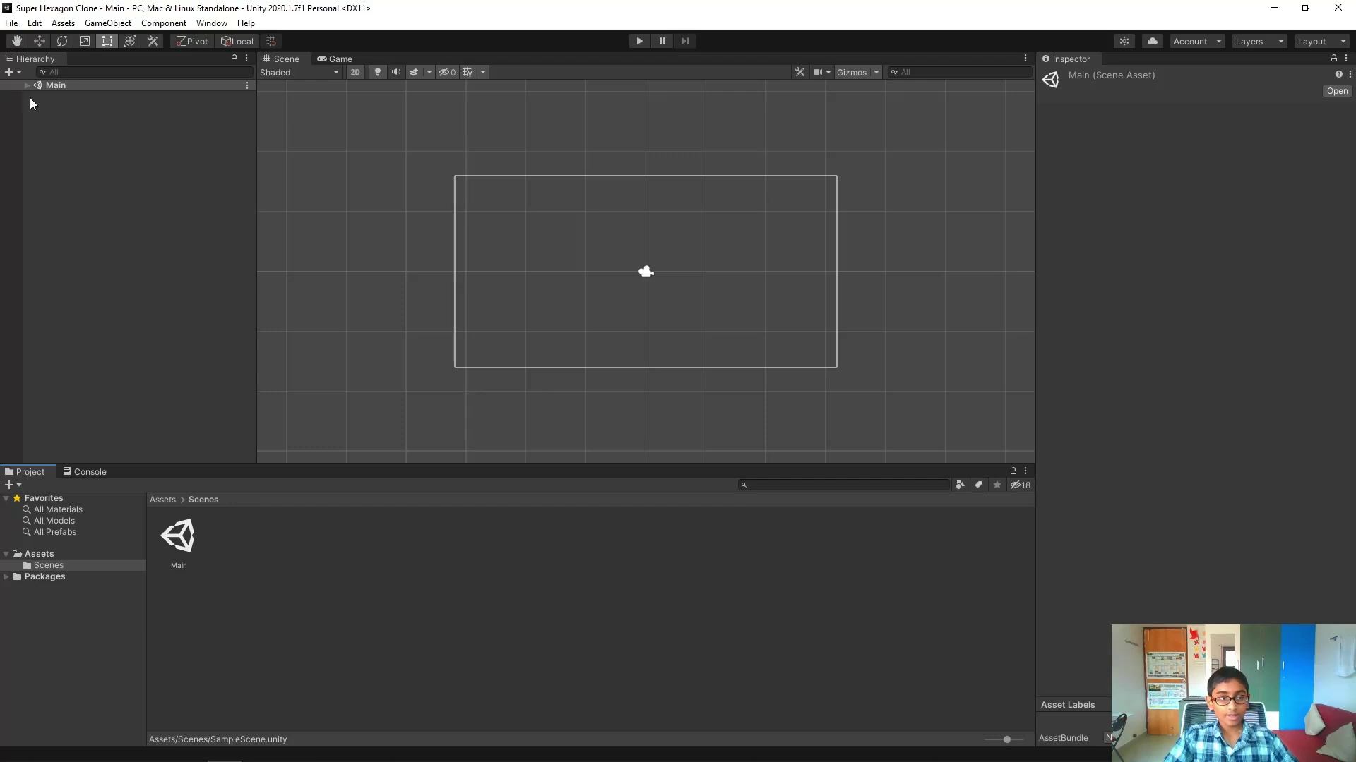
Set the Main Camera's background to the yellow-orange color FFC100 while previewing the game view.
{"action": "left_click", "coordinate": [337, 59]}
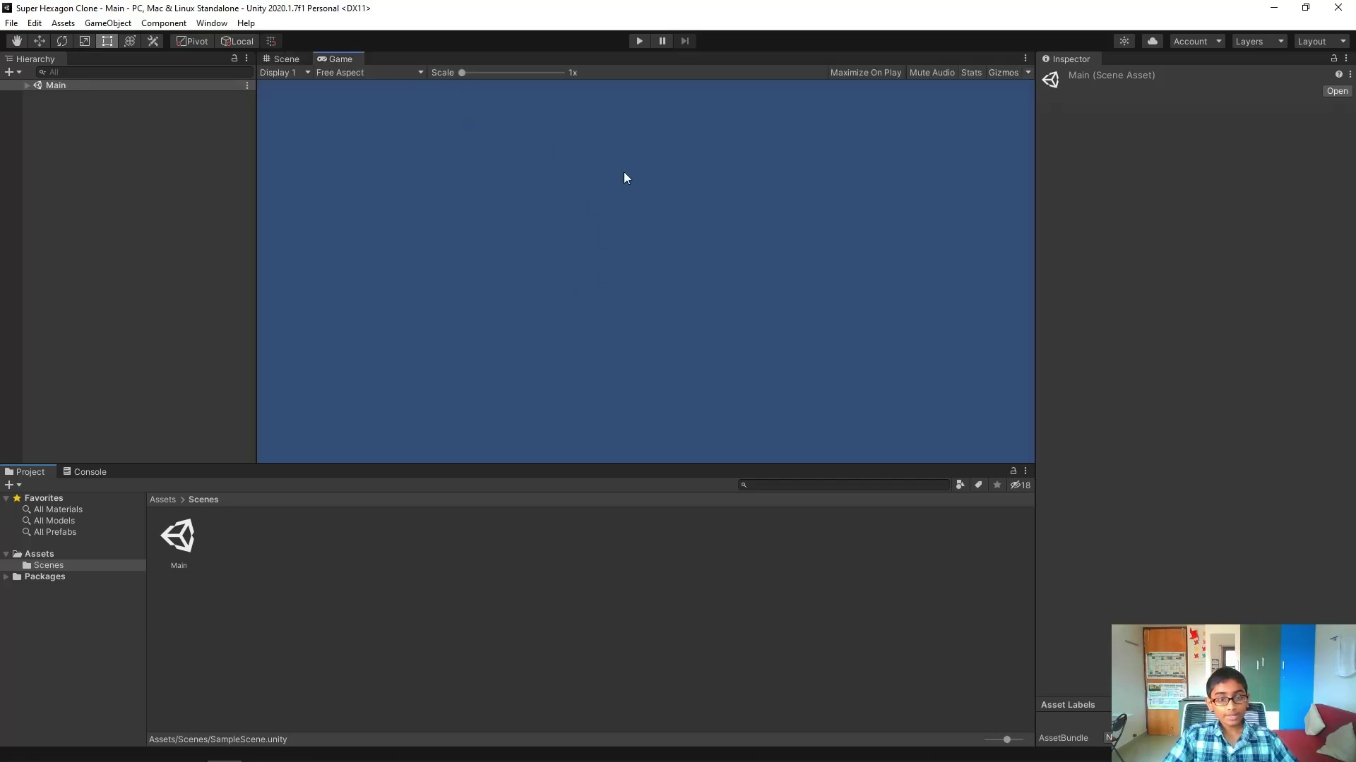
{"action": "left_click", "coordinate": [27, 84]}
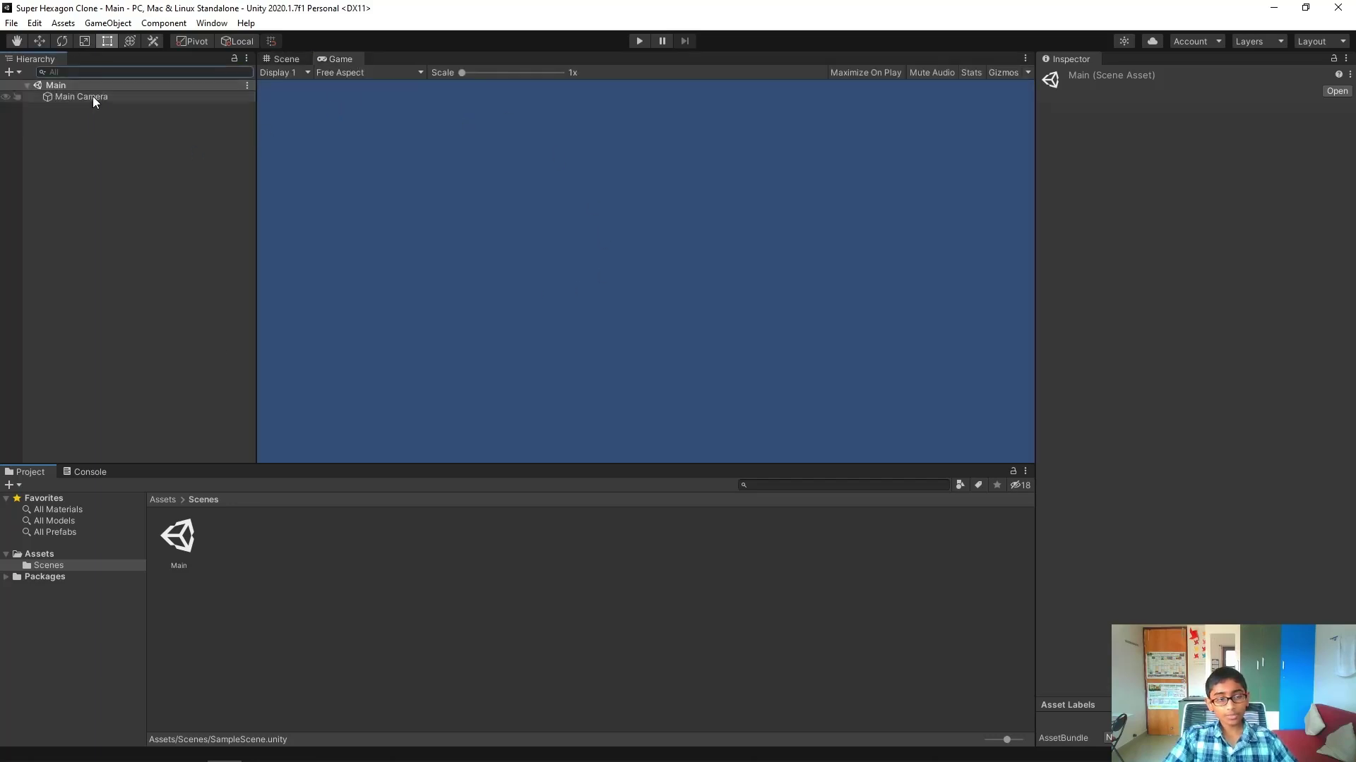
{"action": "left_click", "coordinate": [91, 96]}
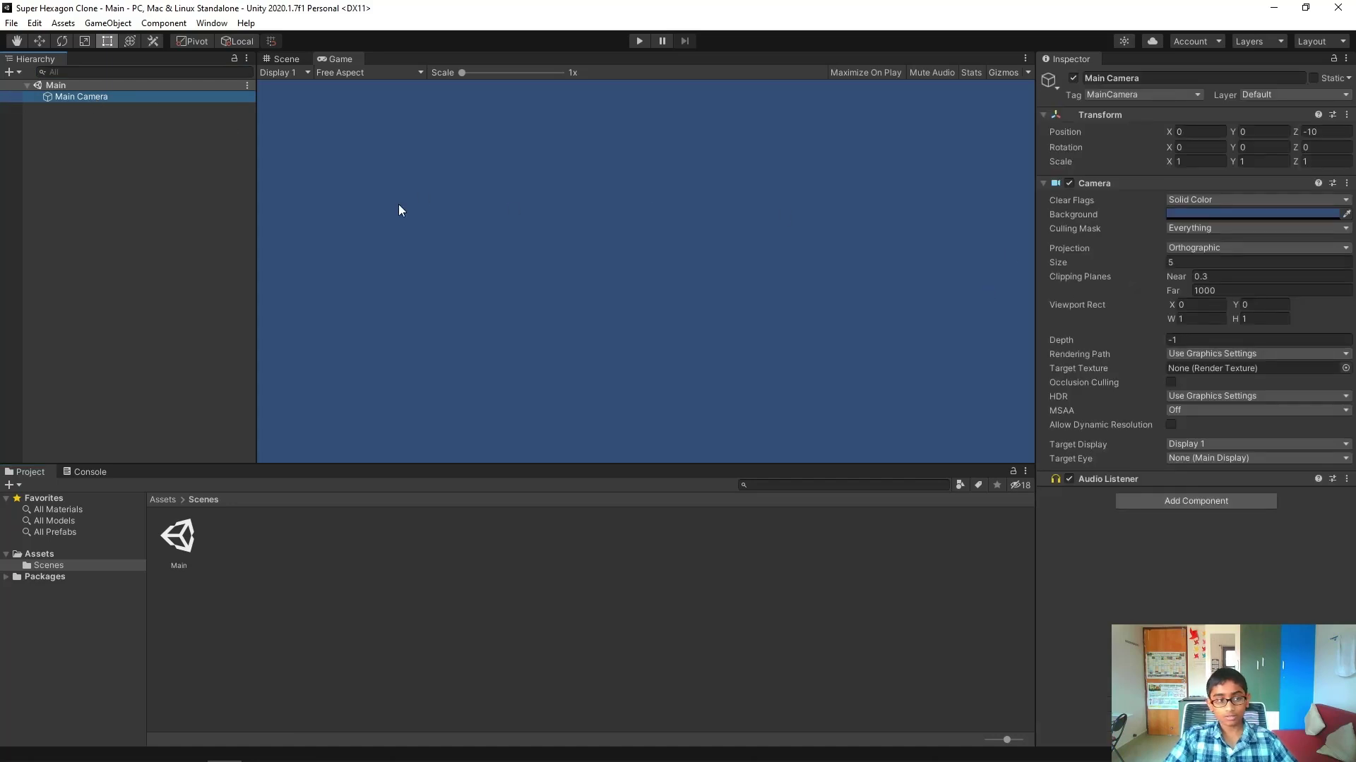
{"action": "left_click", "coordinate": [1202, 216]}
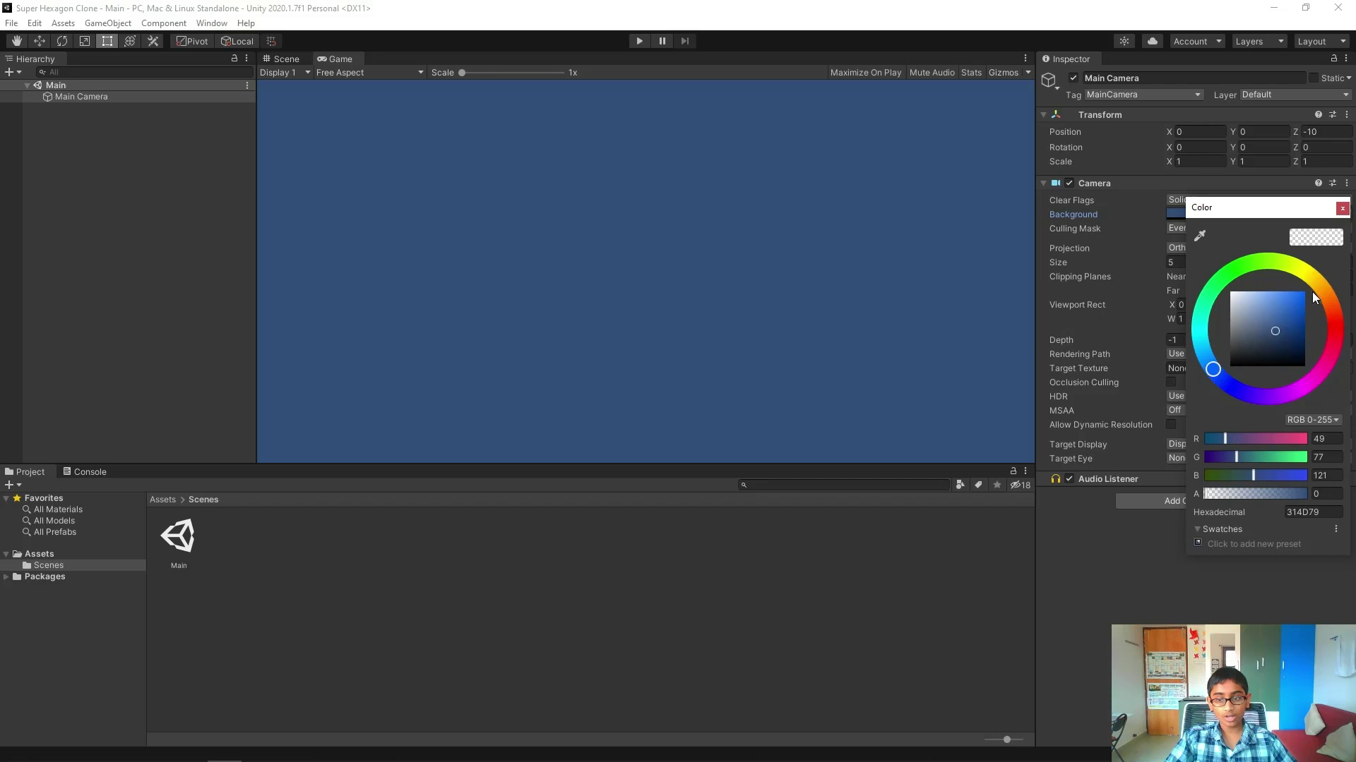
{"action": "left_click", "coordinate": [1312, 285]}
{"action": "left_click_drag", "start_coordinate": [1296, 319], "coordinate": [1305, 290]}
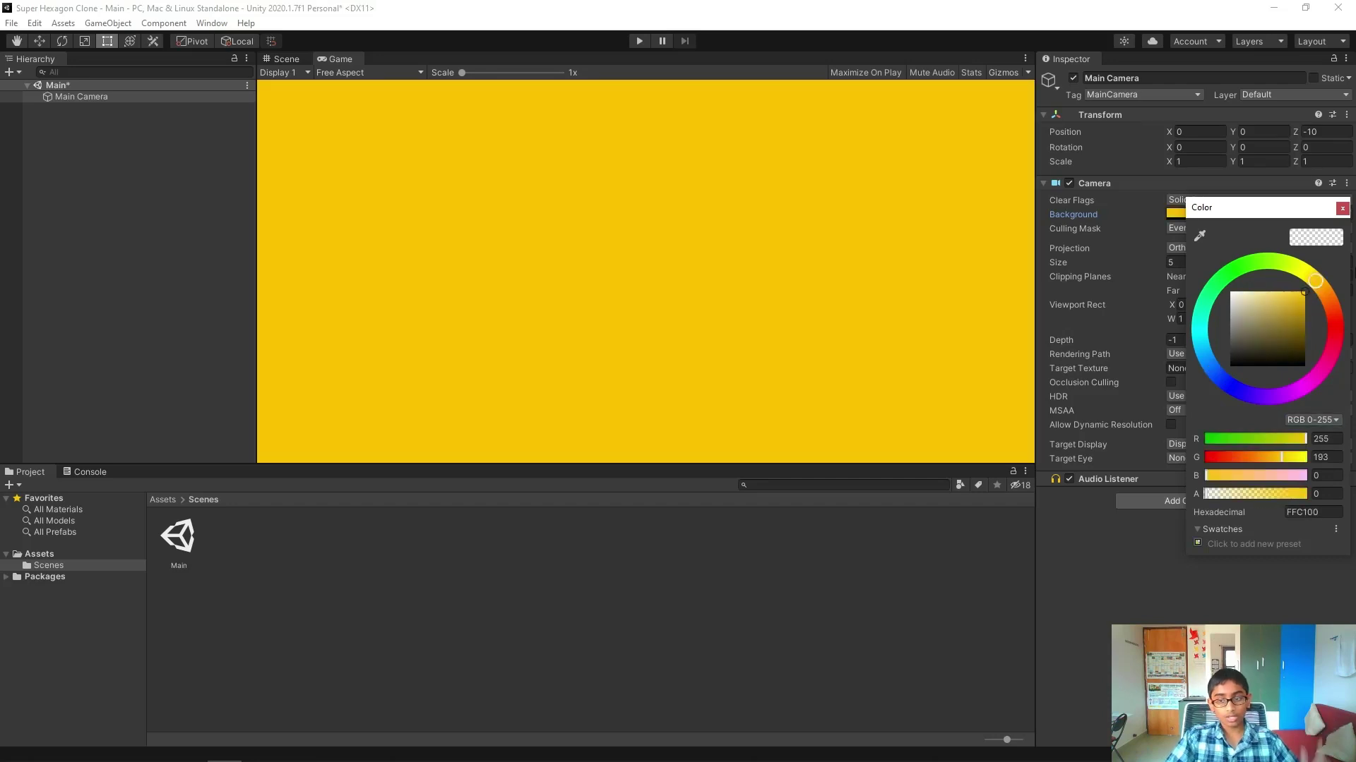
{"action": "left_click", "coordinate": [758, 274]}
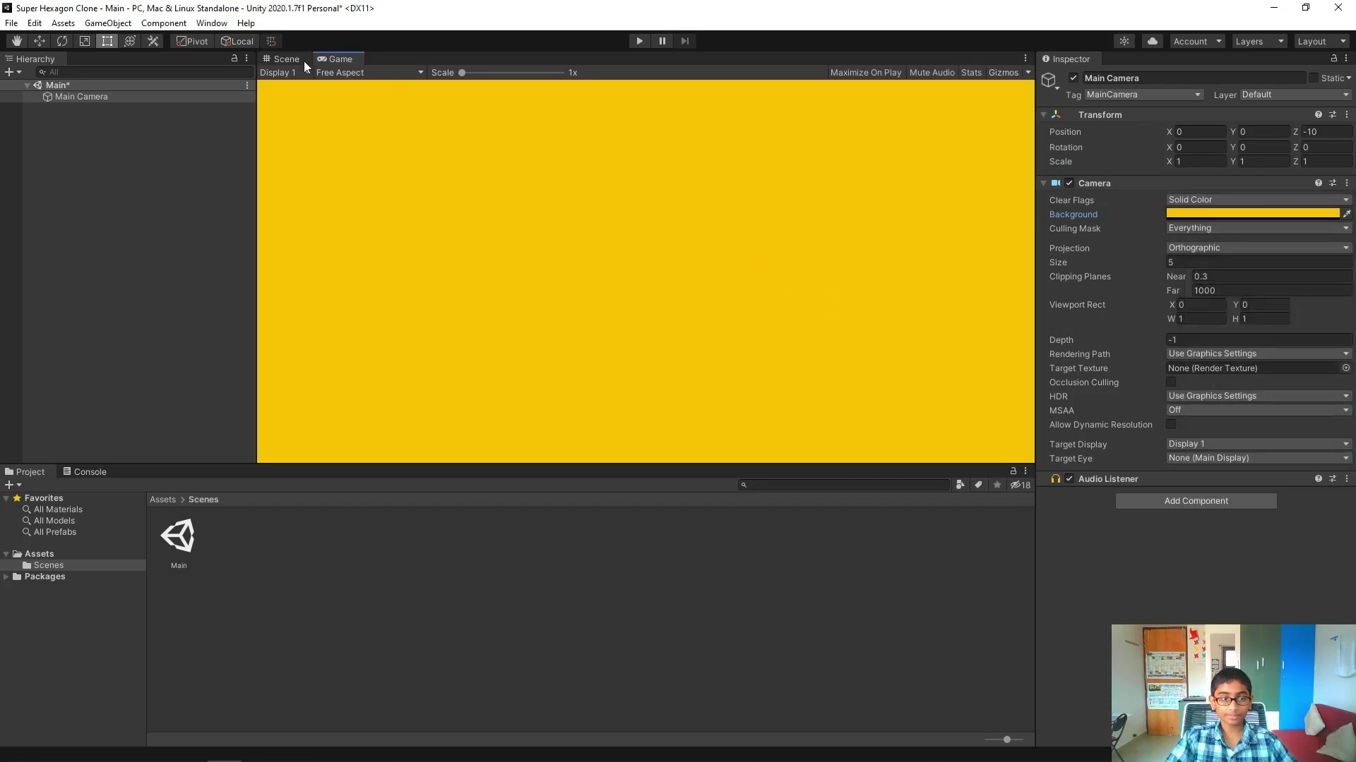
Add a new 2D sprite object to the Main scene.
{"action": "left_click", "coordinate": [285, 60]}
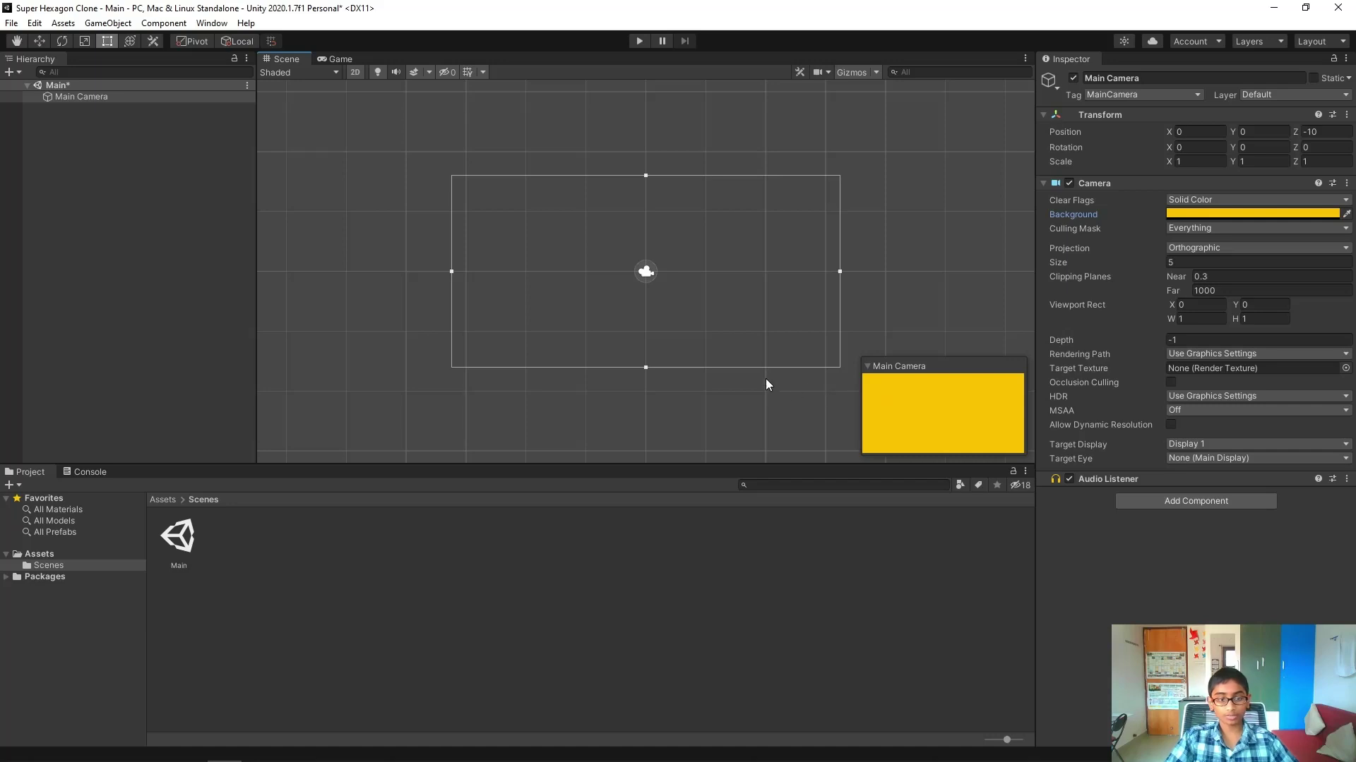
{"action": "middle_click_drag", "start_coordinate": [720, 364], "coordinate": [681, 354]}
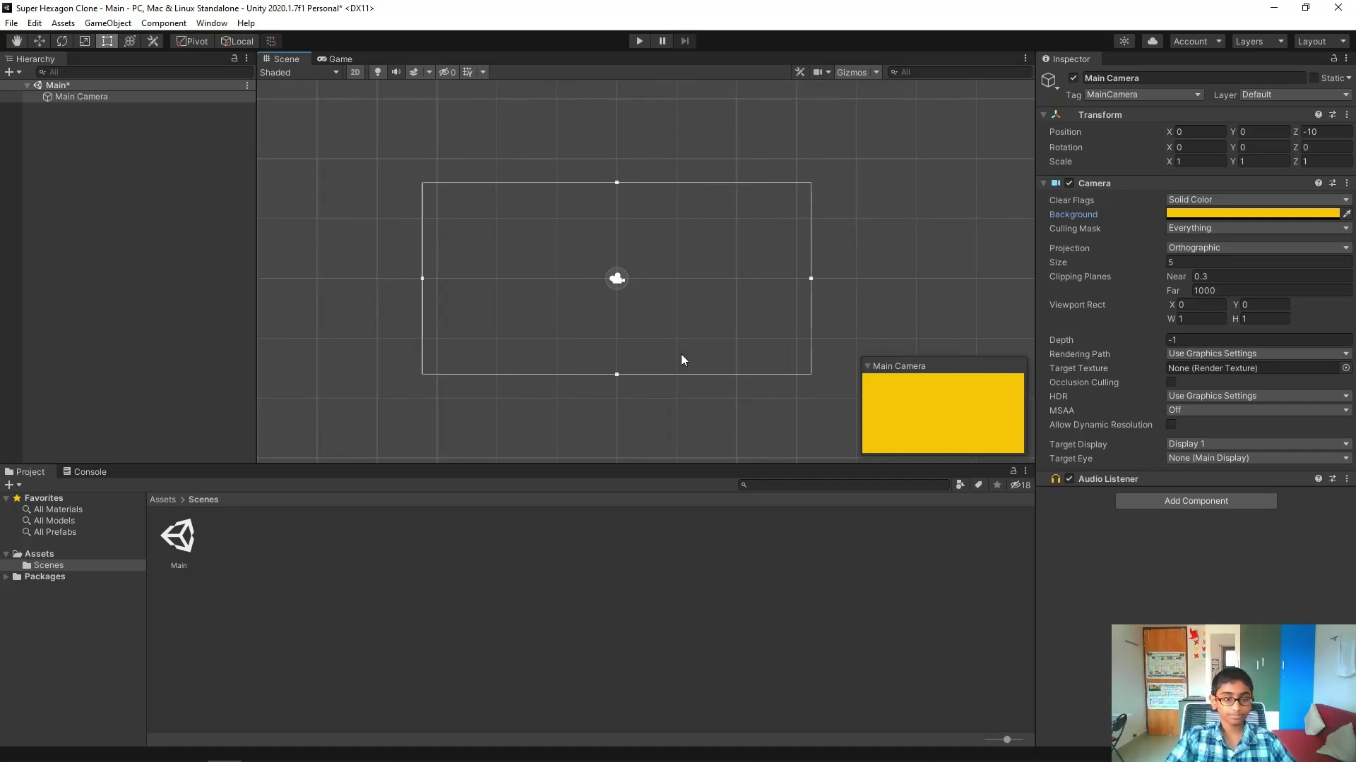
{"action": "left_click", "coordinate": [115, 219]}
{"action": "right_click", "coordinate": [115, 219]}
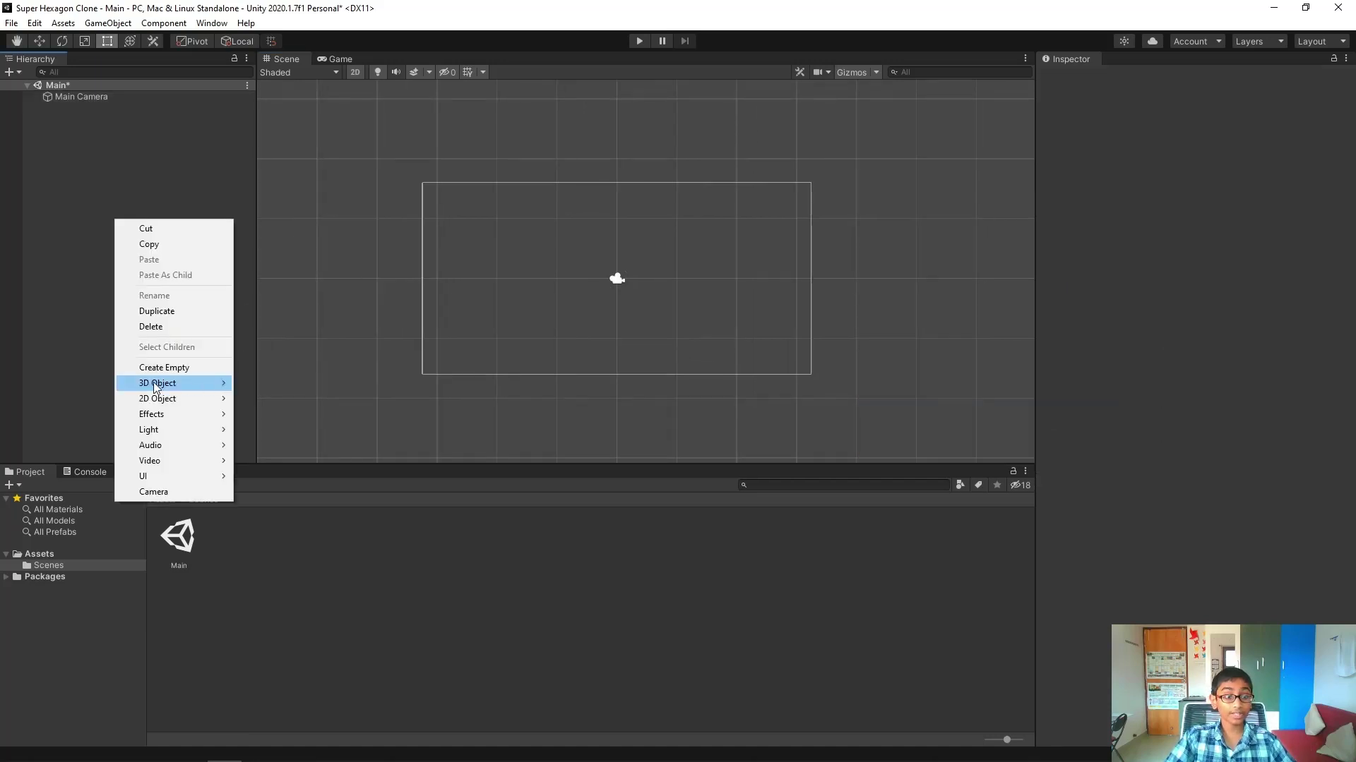
{"action": "mouse_move", "coordinate": [169, 384]}
{"action": "left_click", "coordinate": [268, 398]}
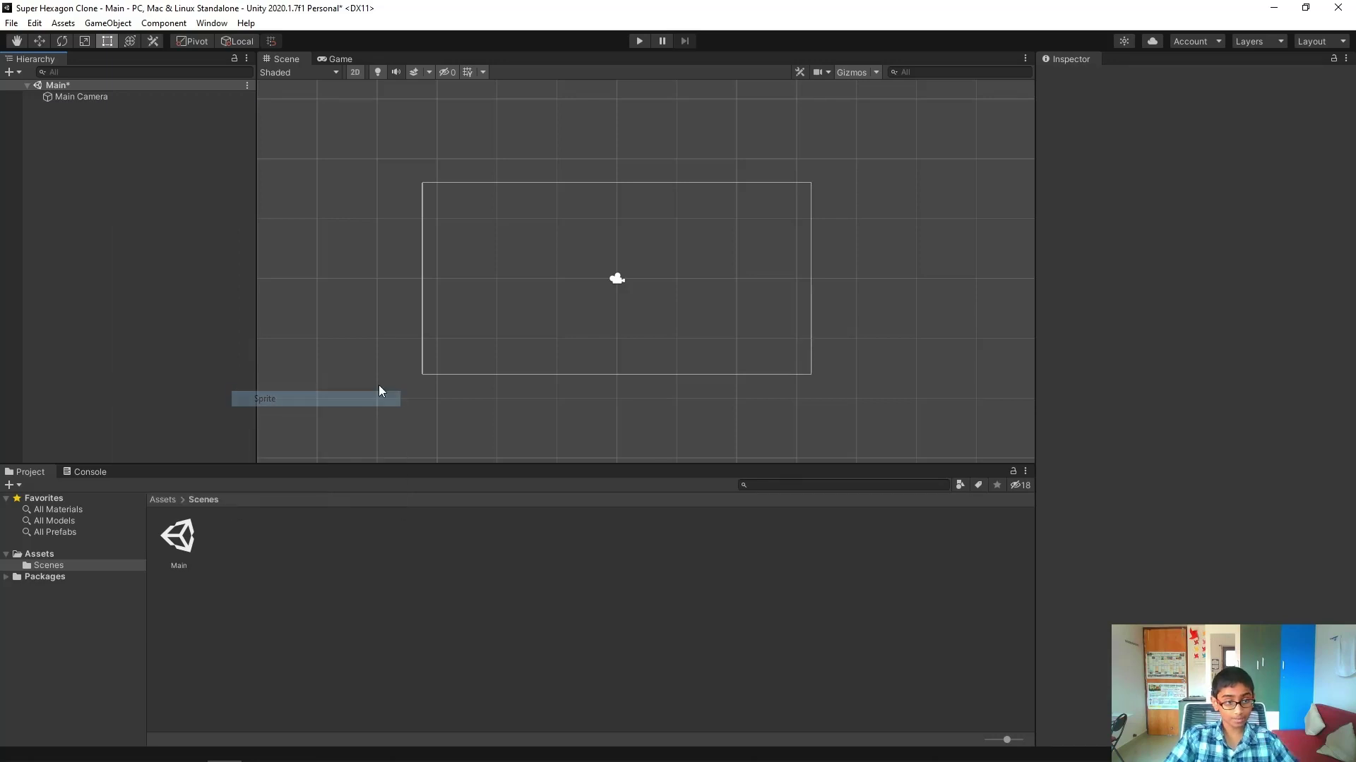
Reset the new sprite's transform to the origin and rename the object Center.
{"action": "right_click", "coordinate": [1091, 115]}
{"action": "left_click", "coordinate": [1138, 122]}
{"action": "left_click", "coordinate": [1145, 73]}
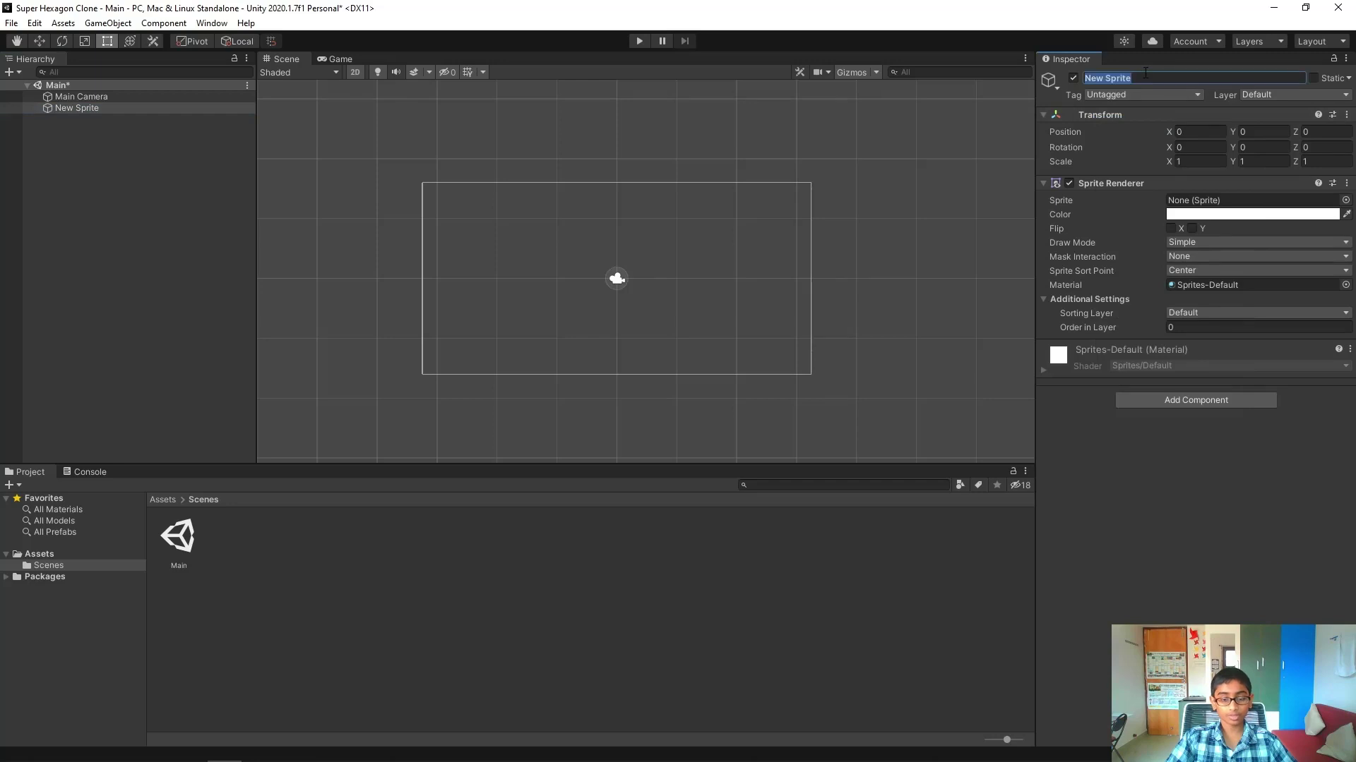
{"action": "type", "text": "Center"}
{"action": "key", "text": "Return"}
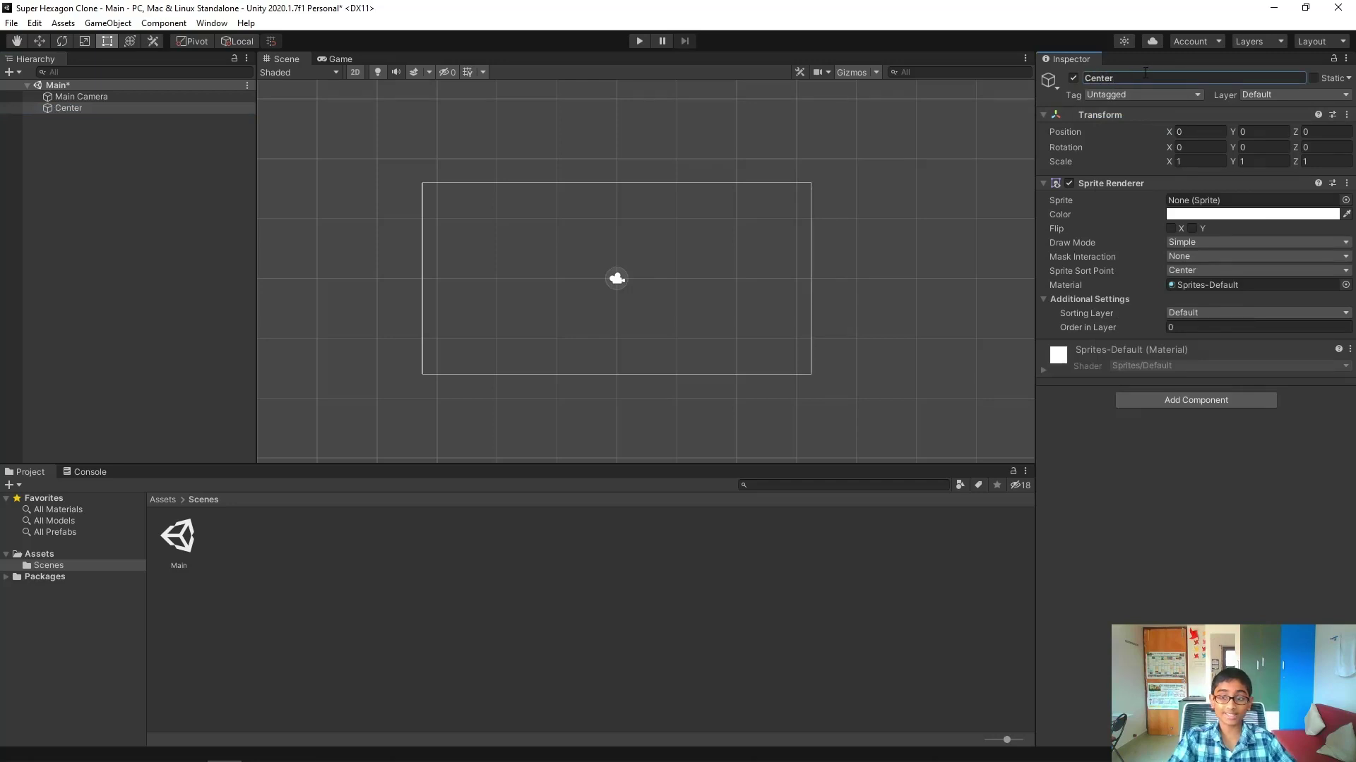
Assign the Knob sprite to the Center object and set its X and Y scale to 4.
{"action": "left_click", "coordinate": [1345, 200]}
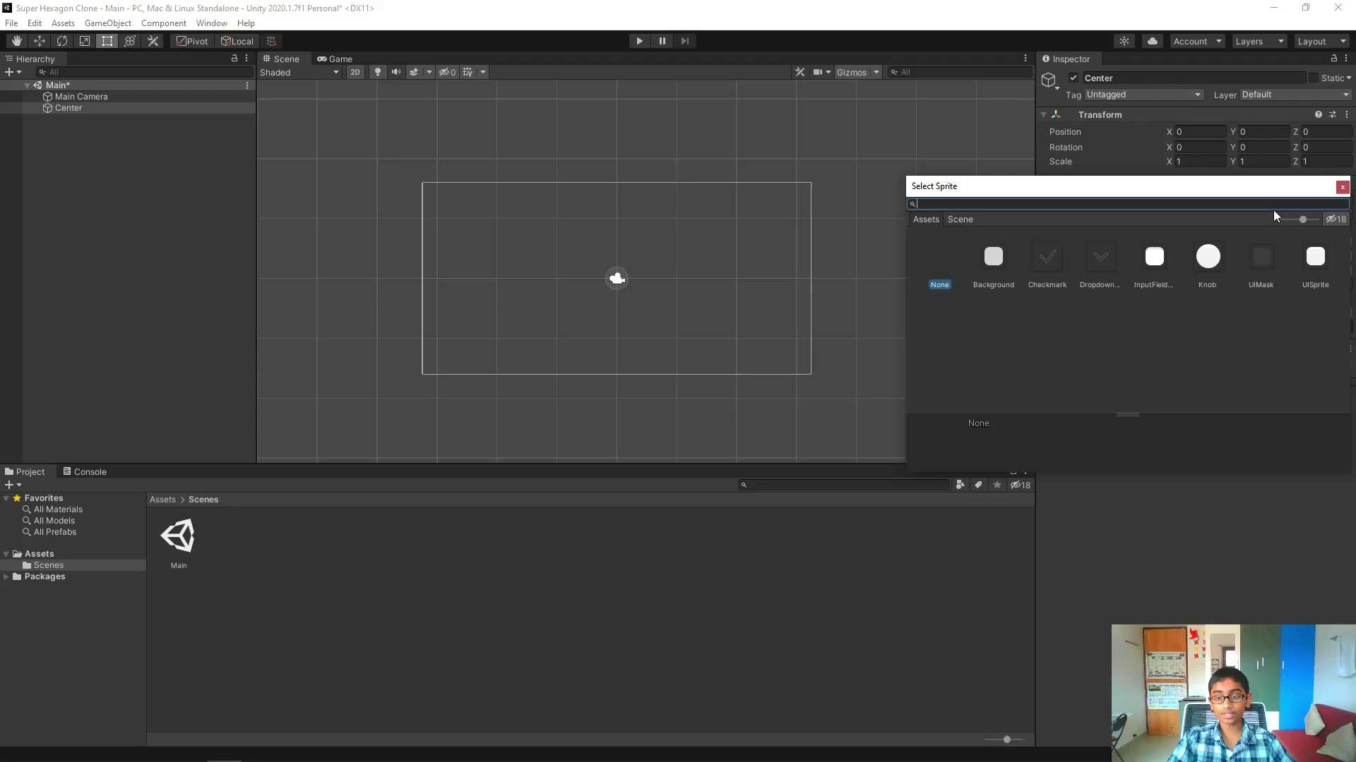
{"action": "double_click", "coordinate": [1201, 258]}
{"action": "left_click", "coordinate": [332, 59]}
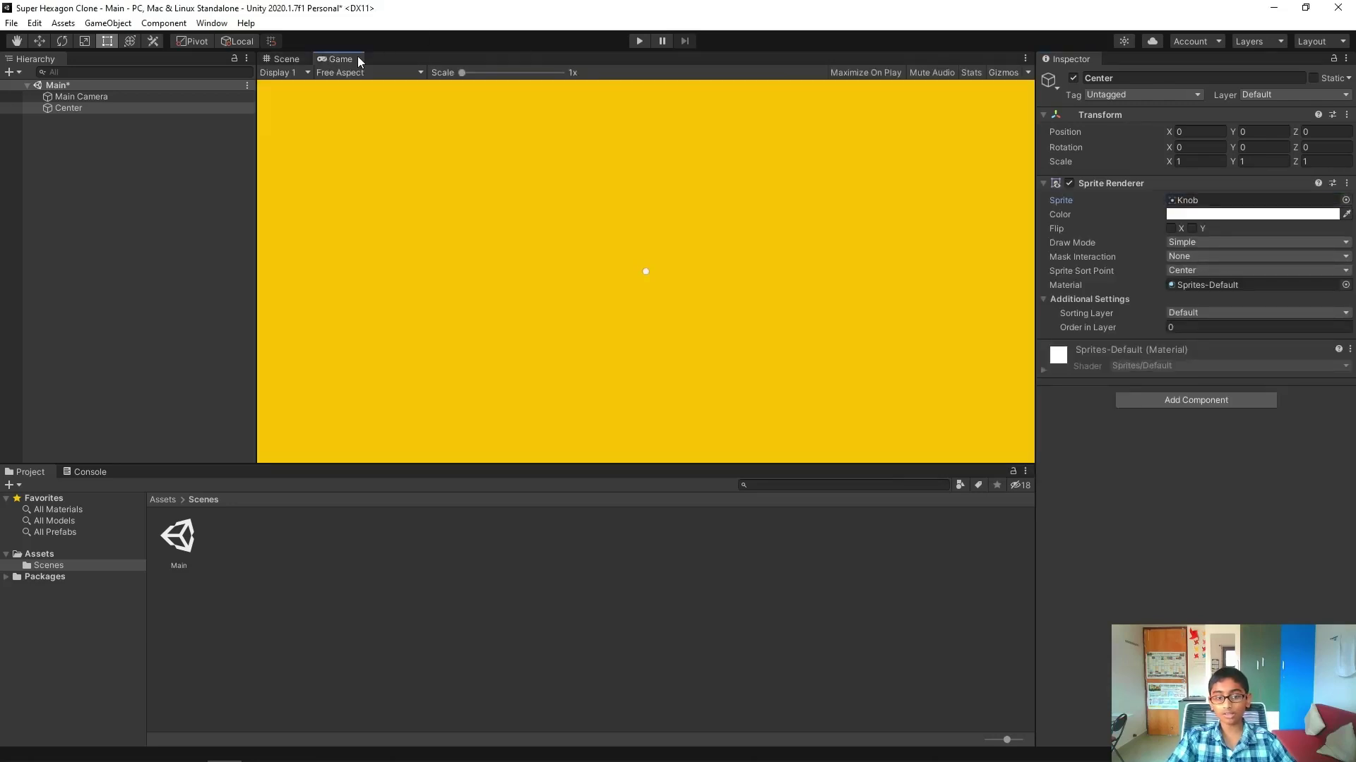
{"action": "left_click", "coordinate": [1194, 158]}
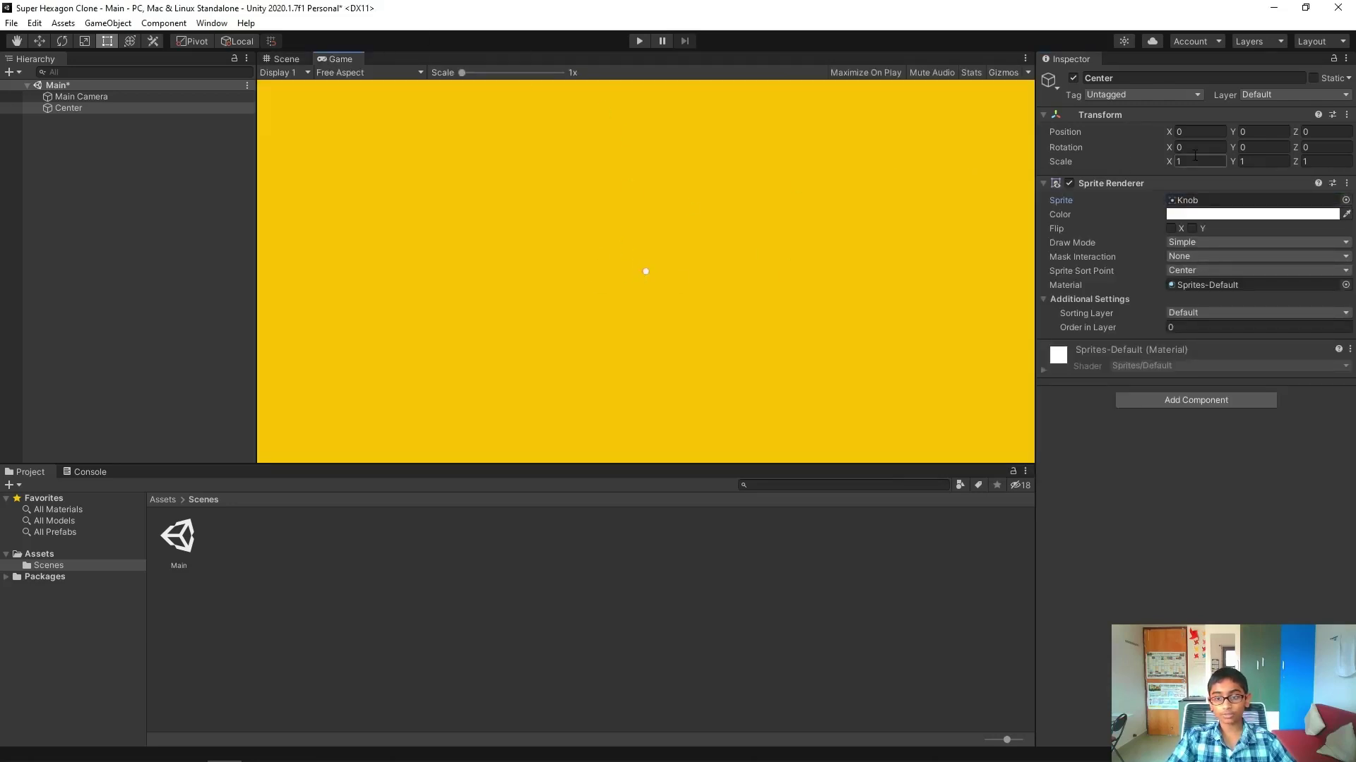
{"action": "type", "text": "4"}
{"action": "key", "text": "Tab"}
{"action": "type", "text": "4"}
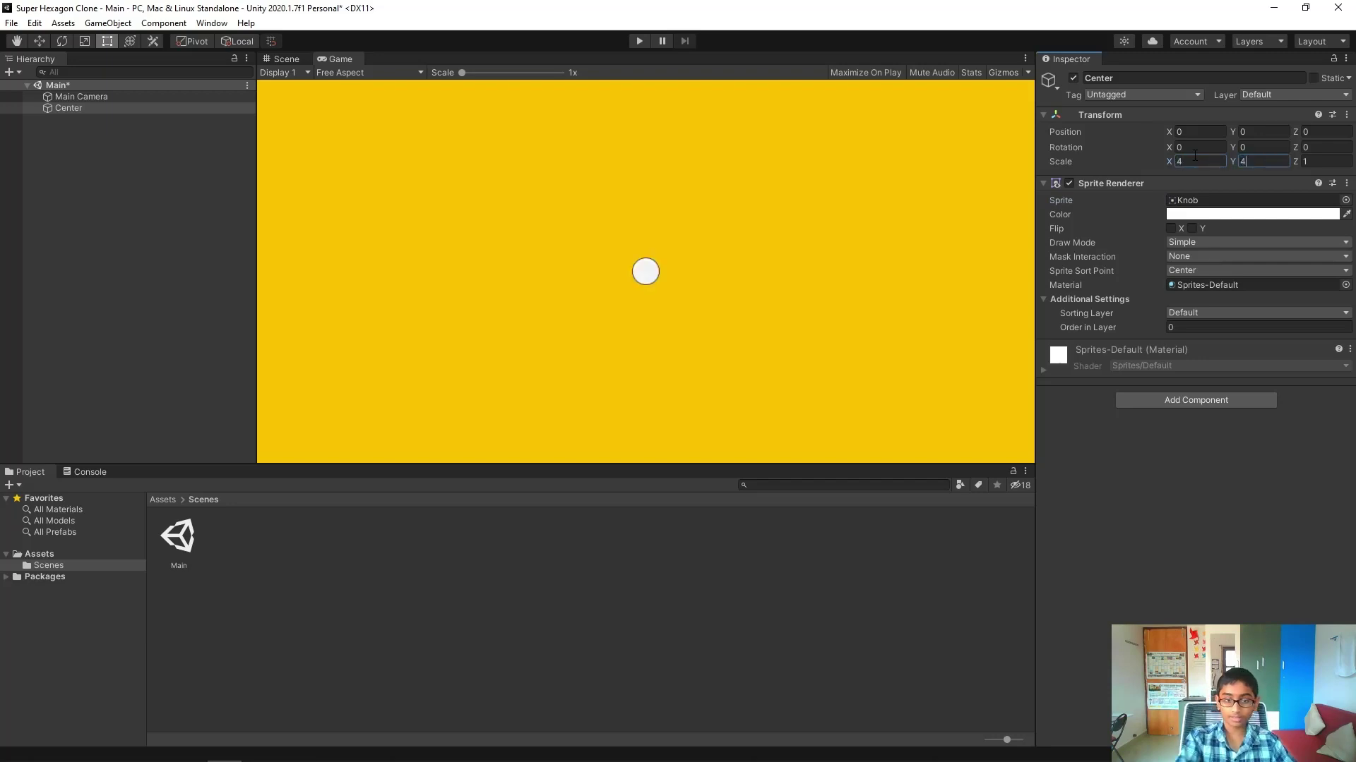
Set the Center sprite's color to black (000000) with an alpha of 51.
{"action": "left_click", "coordinate": [1249, 214]}
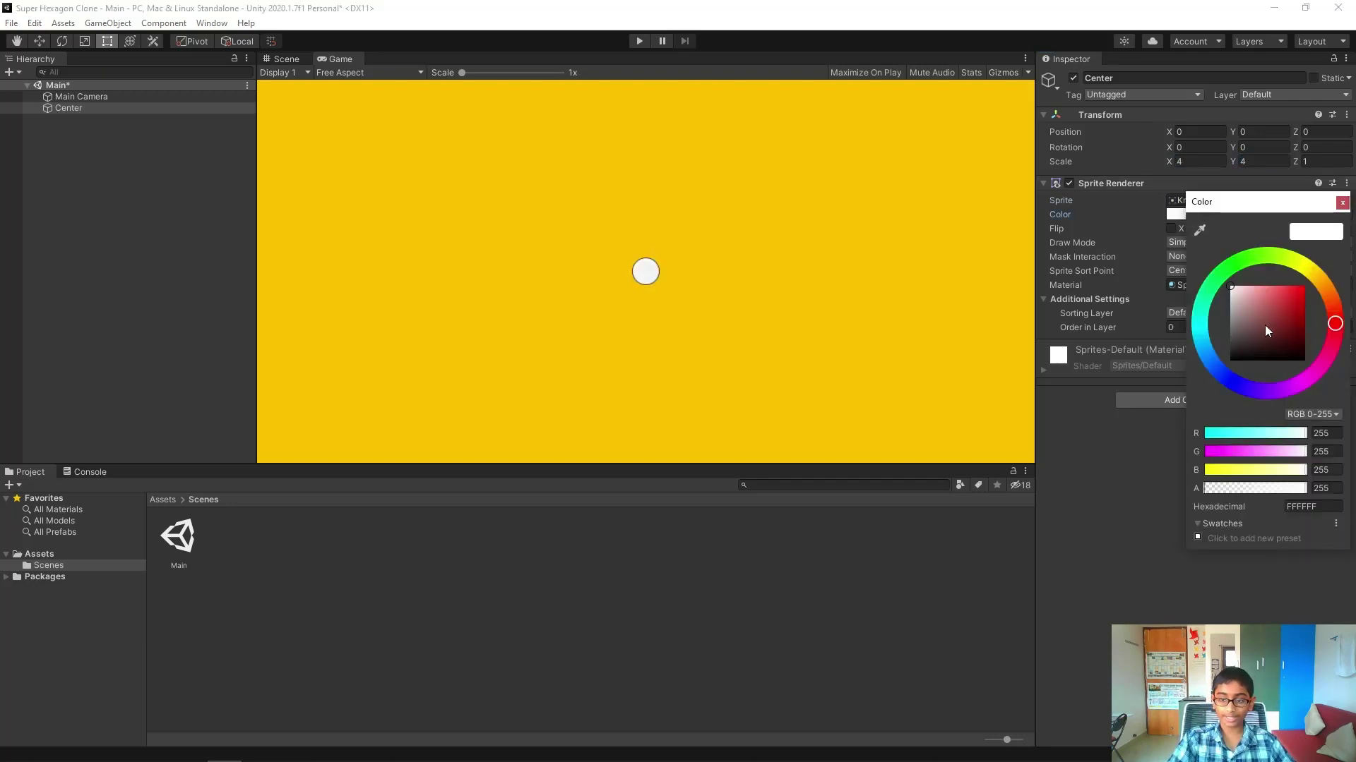
{"action": "left_click_drag", "start_coordinate": [1262, 326], "coordinate": [1143, 429]}
{"action": "left_click", "coordinate": [1225, 490]}
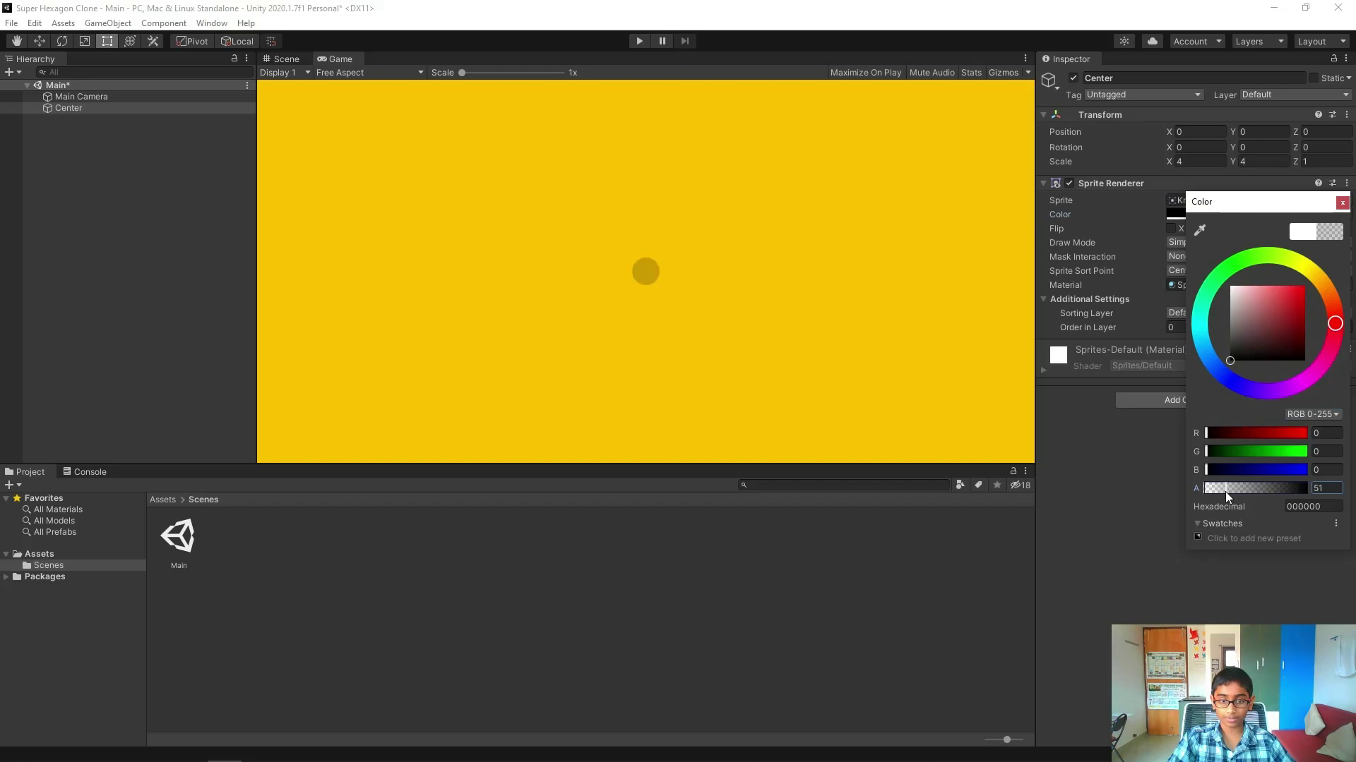
{"action": "left_click", "coordinate": [1033, 534]}
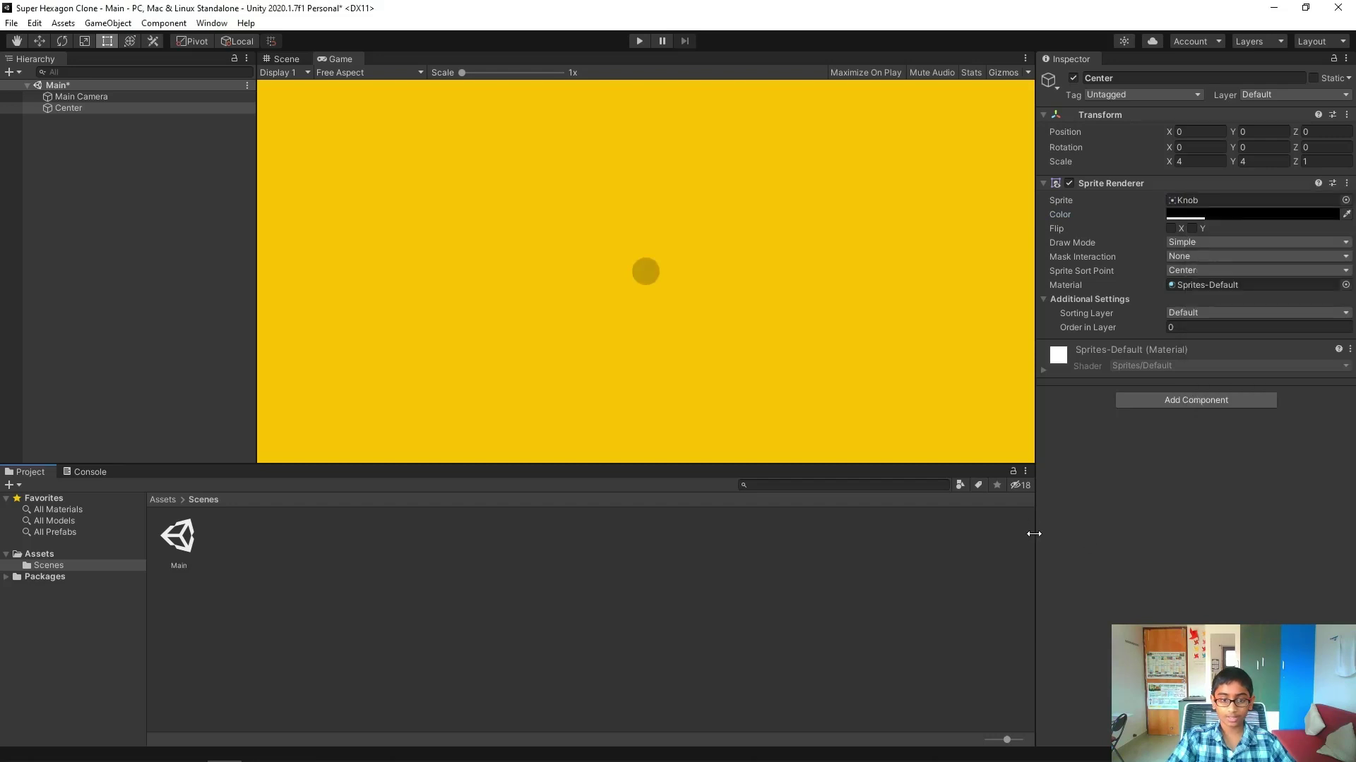
{"action": "left_click", "coordinate": [283, 60]}
{"action": "left_click", "coordinate": [337, 58]}
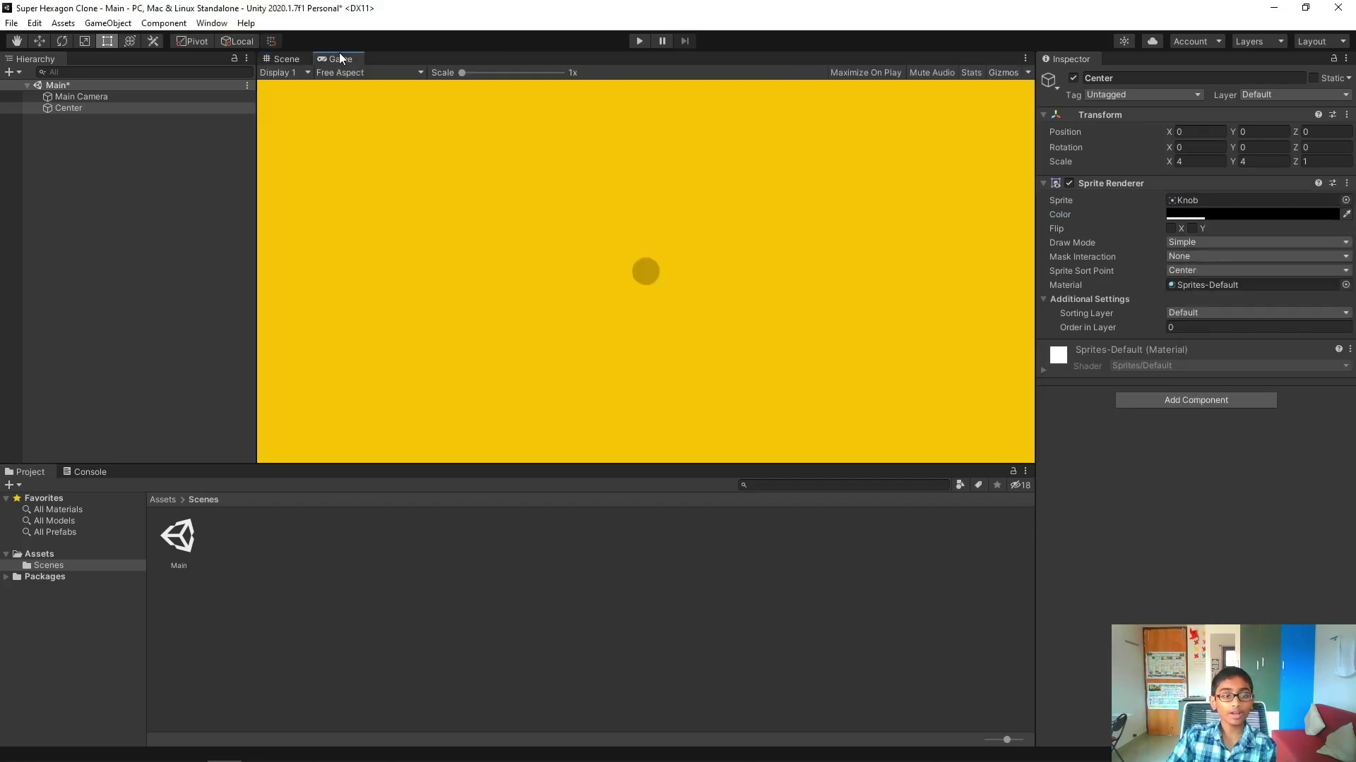
Add another 2D sprite object to the Main scene for the player.
{"action": "left_click", "coordinate": [204, 192]}
{"action": "right_click", "coordinate": [204, 188]}
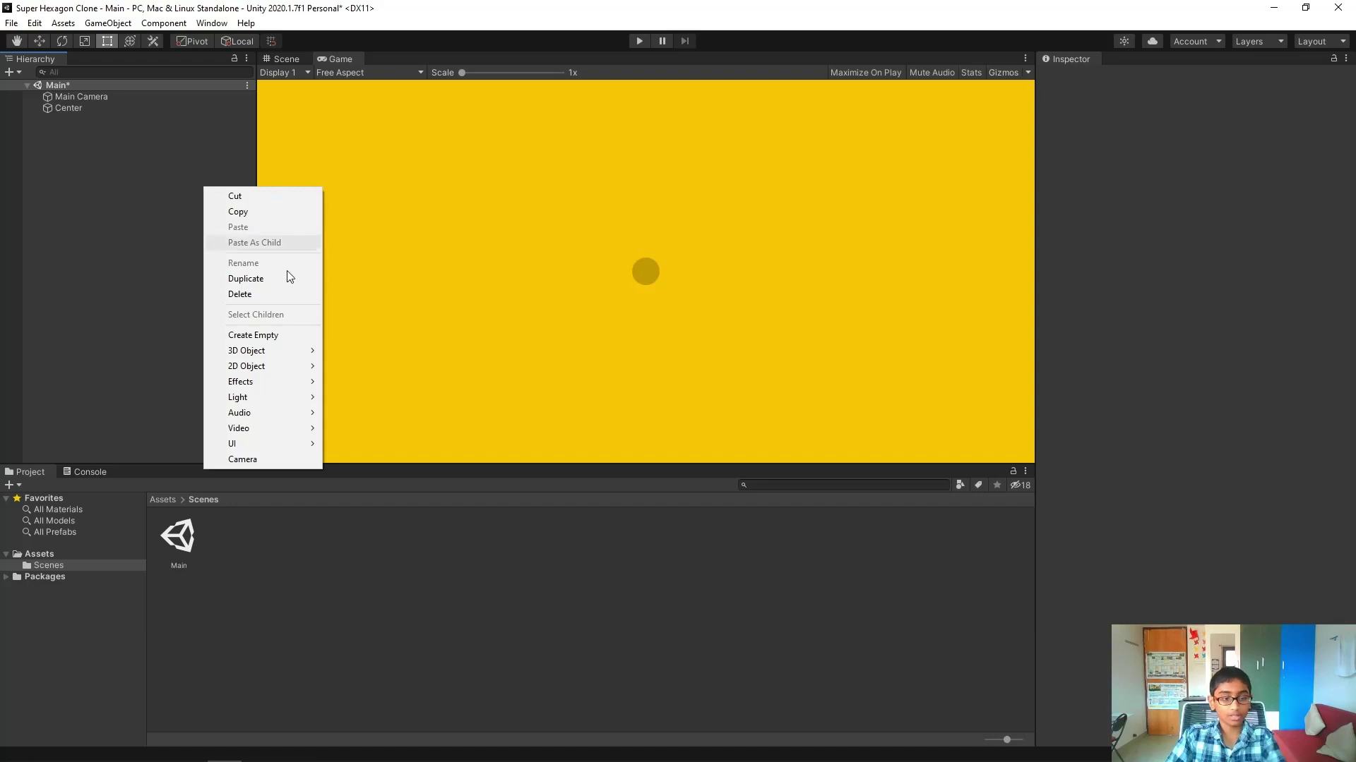
{"action": "mouse_move", "coordinate": [286, 366]}
{"action": "left_click", "coordinate": [348, 367]}
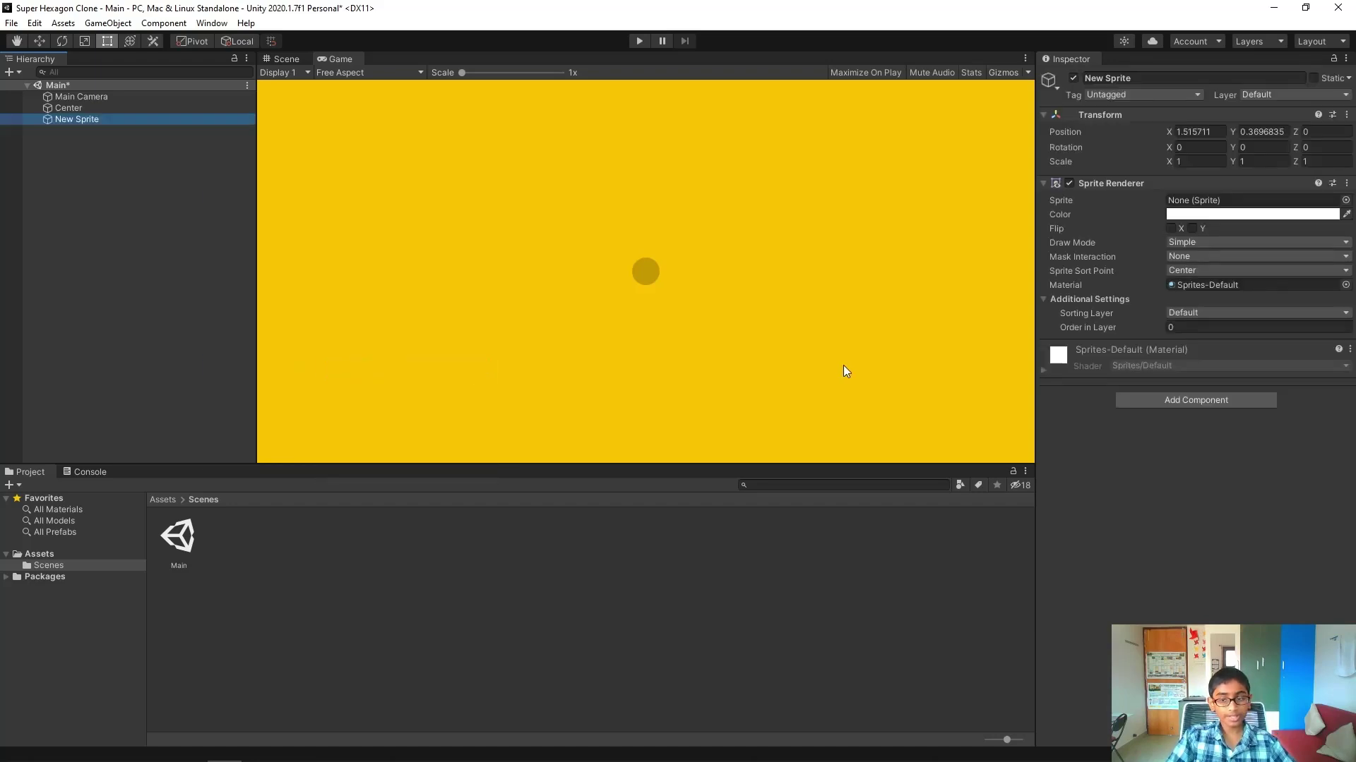
Reset the new sprite's transform and rename the object Player.
{"action": "right_click", "coordinate": [1101, 115]}
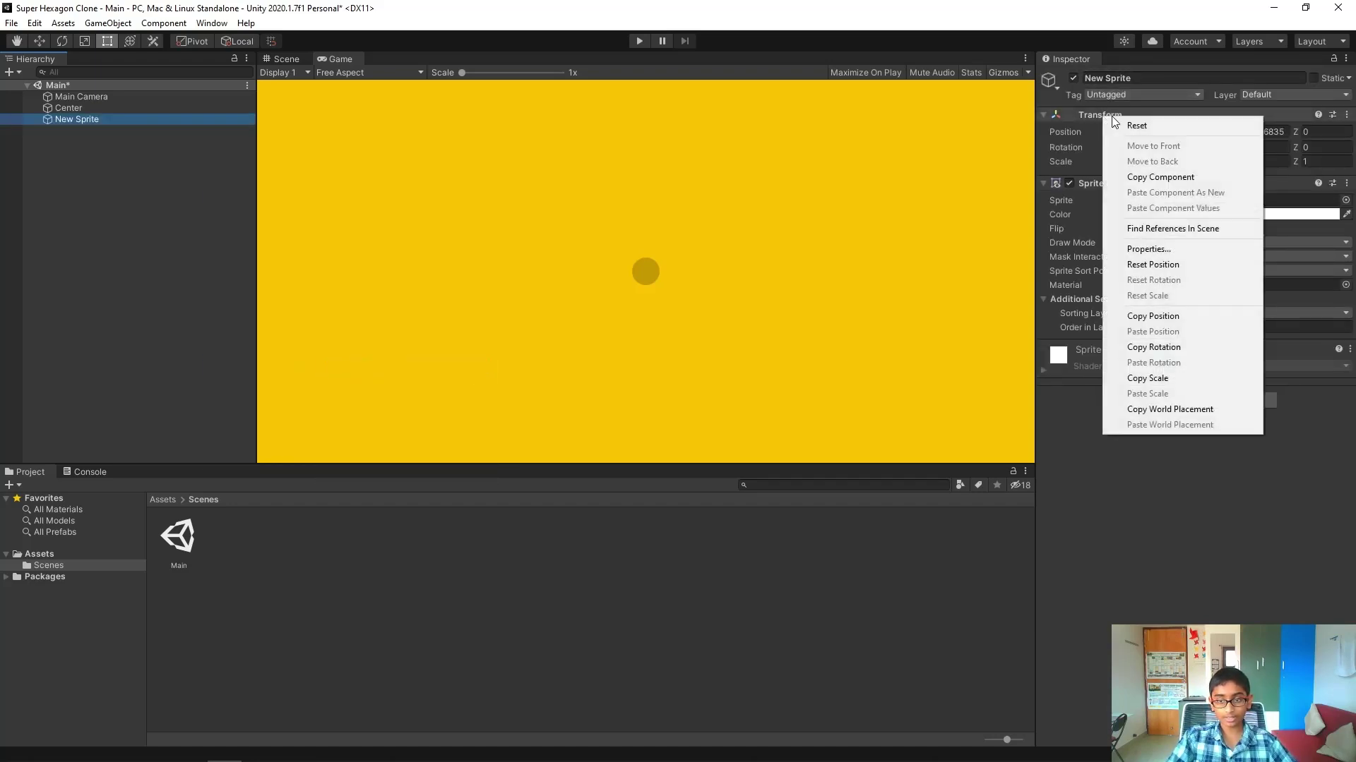
{"action": "left_click", "coordinate": [1134, 125]}
{"action": "left_click", "coordinate": [1130, 77]}
{"action": "type", "text": "Player"}
{"action": "key", "text": "Return"}
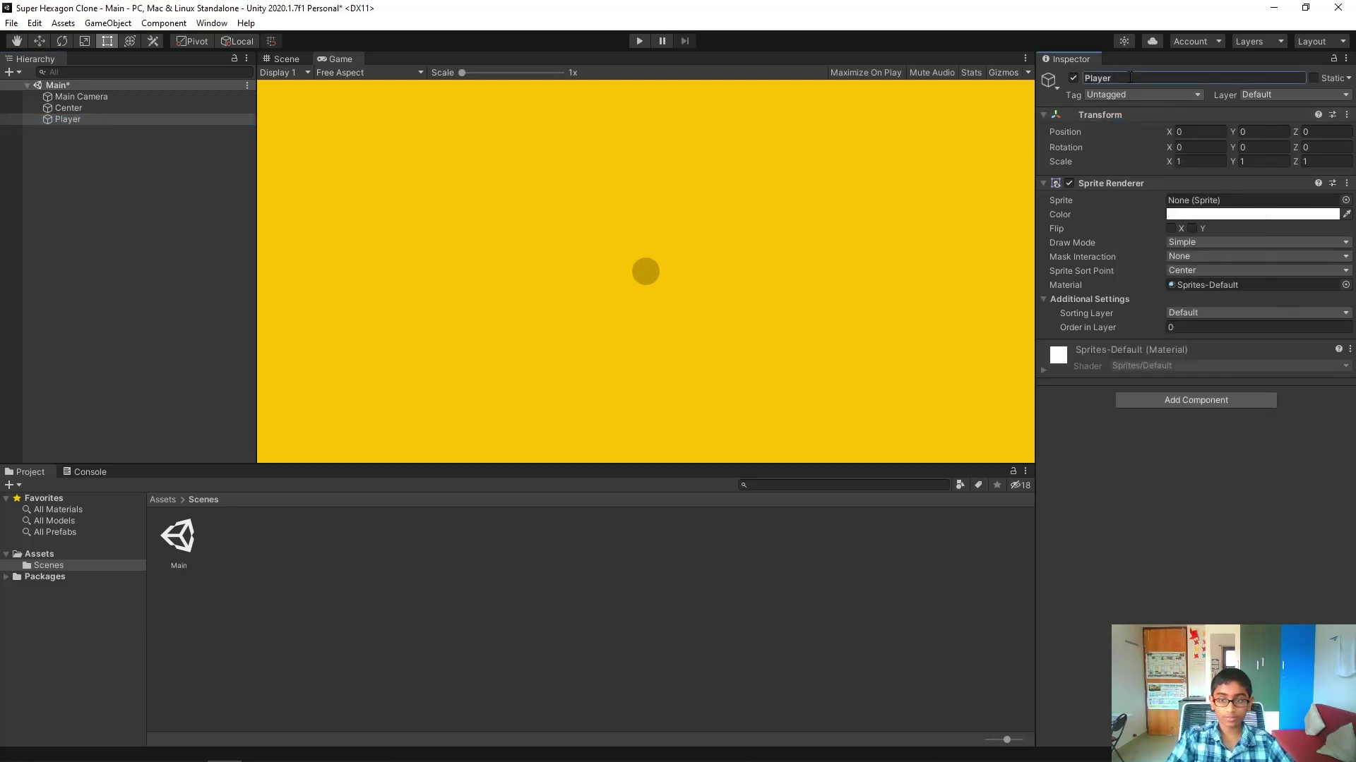
Assign the Knob sprite to the Player object and set its Y position to 0.6.
{"action": "left_click", "coordinate": [1345, 200]}
{"action": "double_click", "coordinate": [1201, 273]}
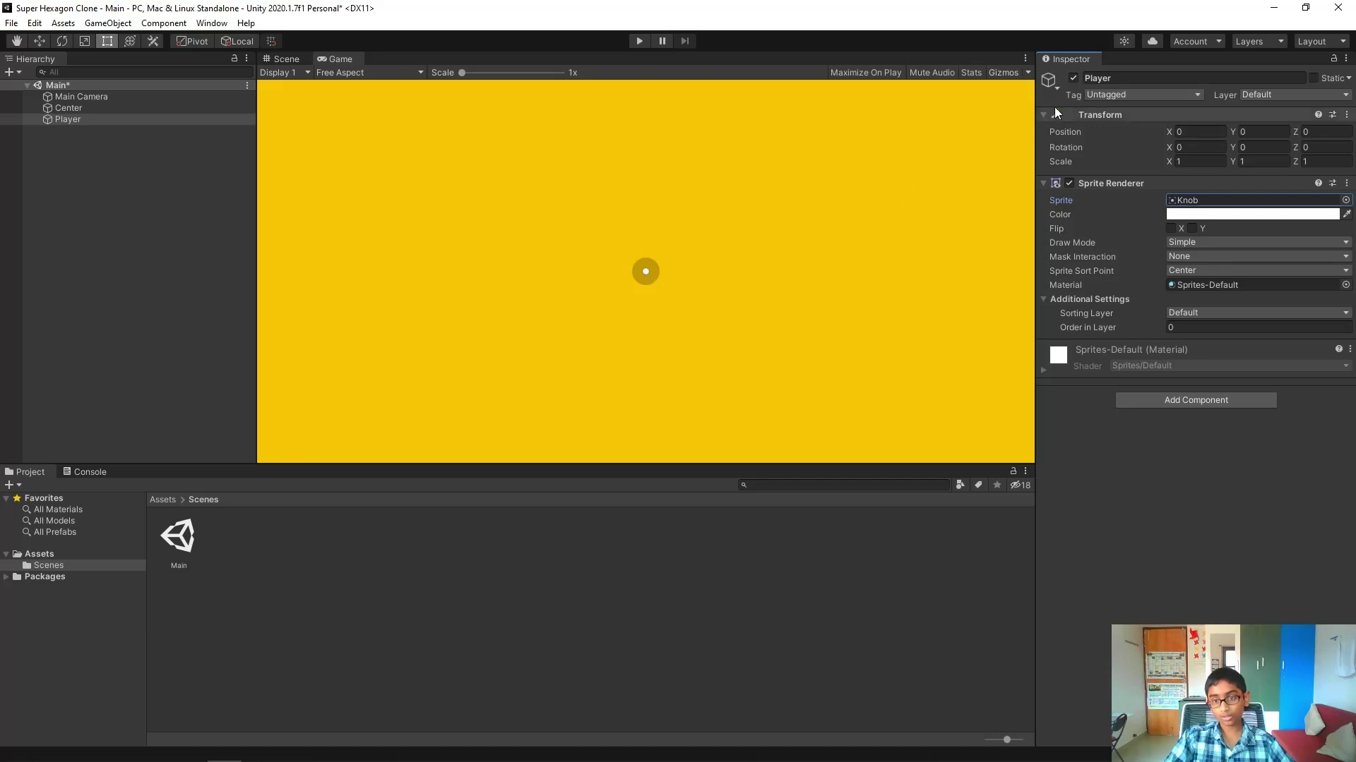
{"action": "left_click", "coordinate": [1244, 131]}
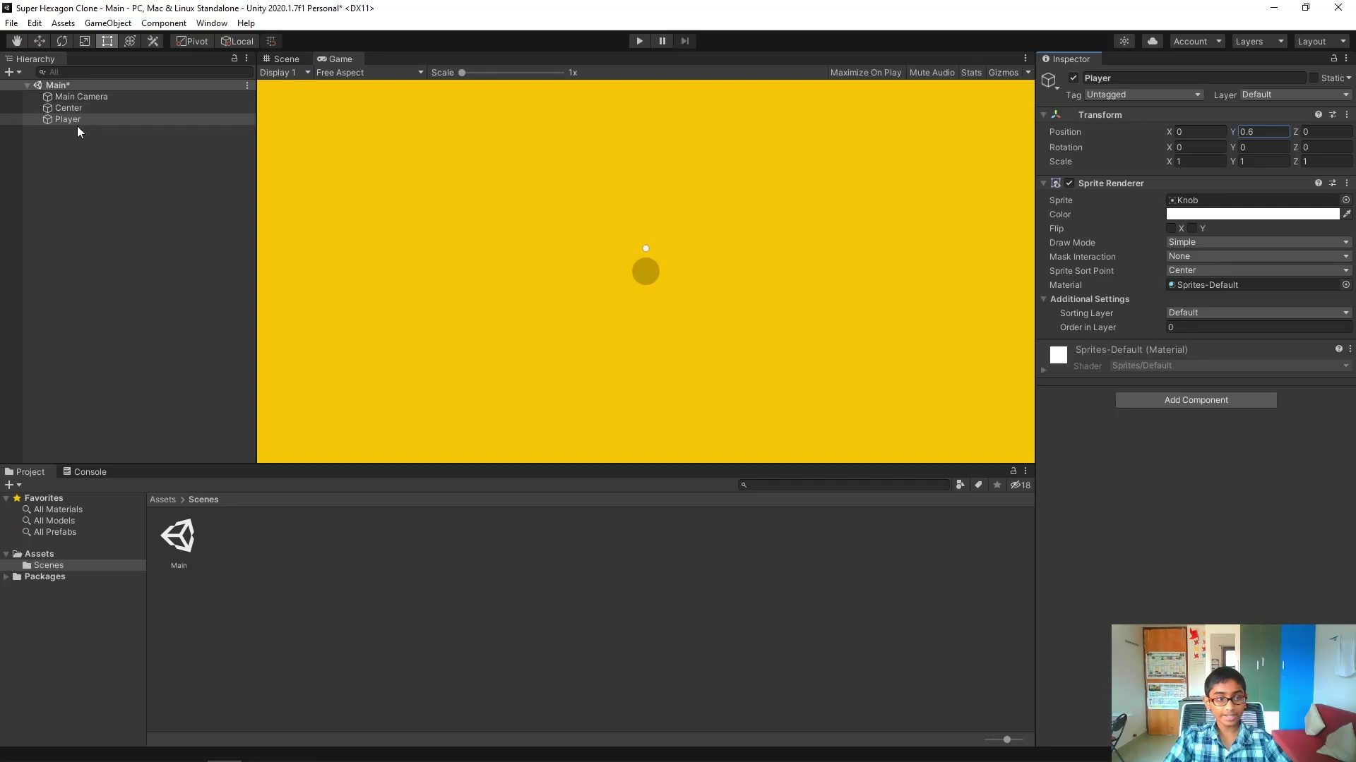
Add a Rigidbody 2D component to Player and set its body type to Kinematic.
{"action": "left_click", "coordinate": [1221, 406]}
{"action": "type", "text": "rig"}
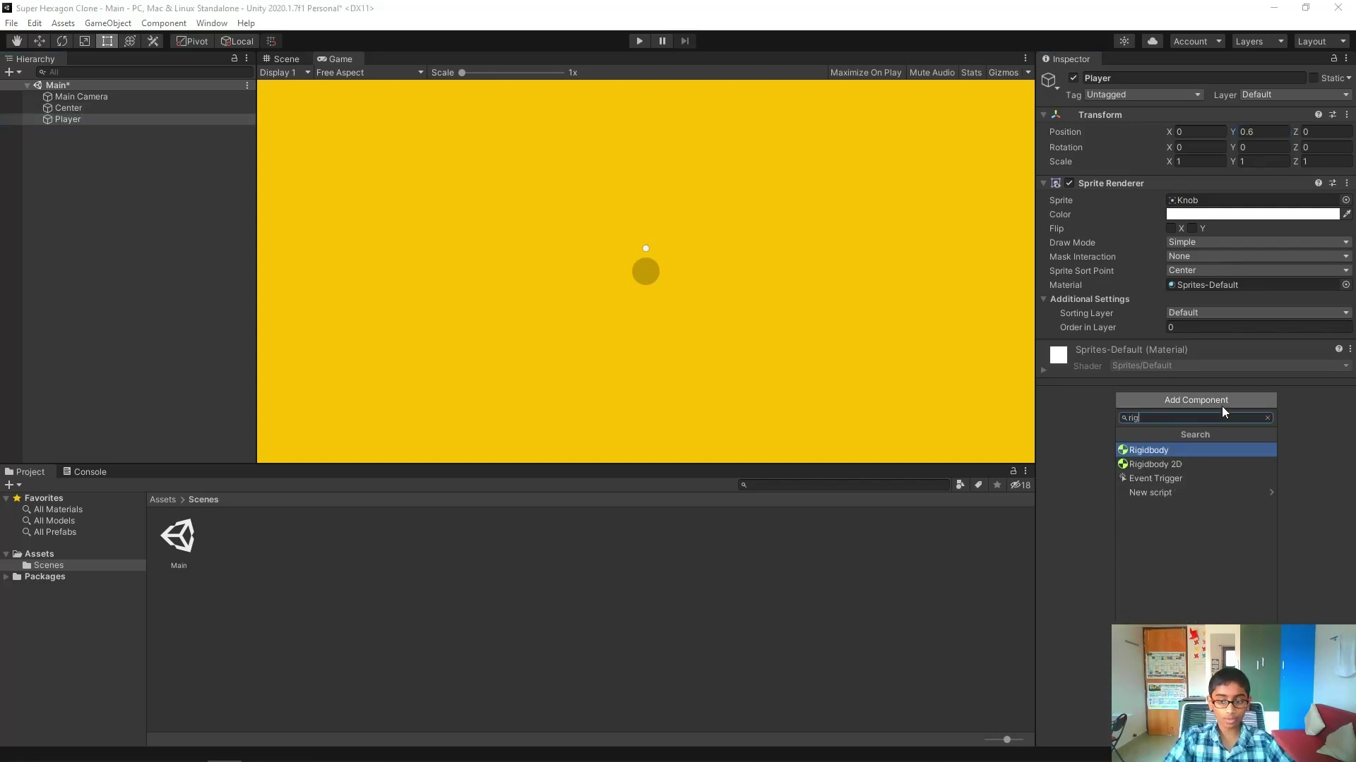
{"action": "key", "text": "Down"}
{"action": "key", "text": "Return"}
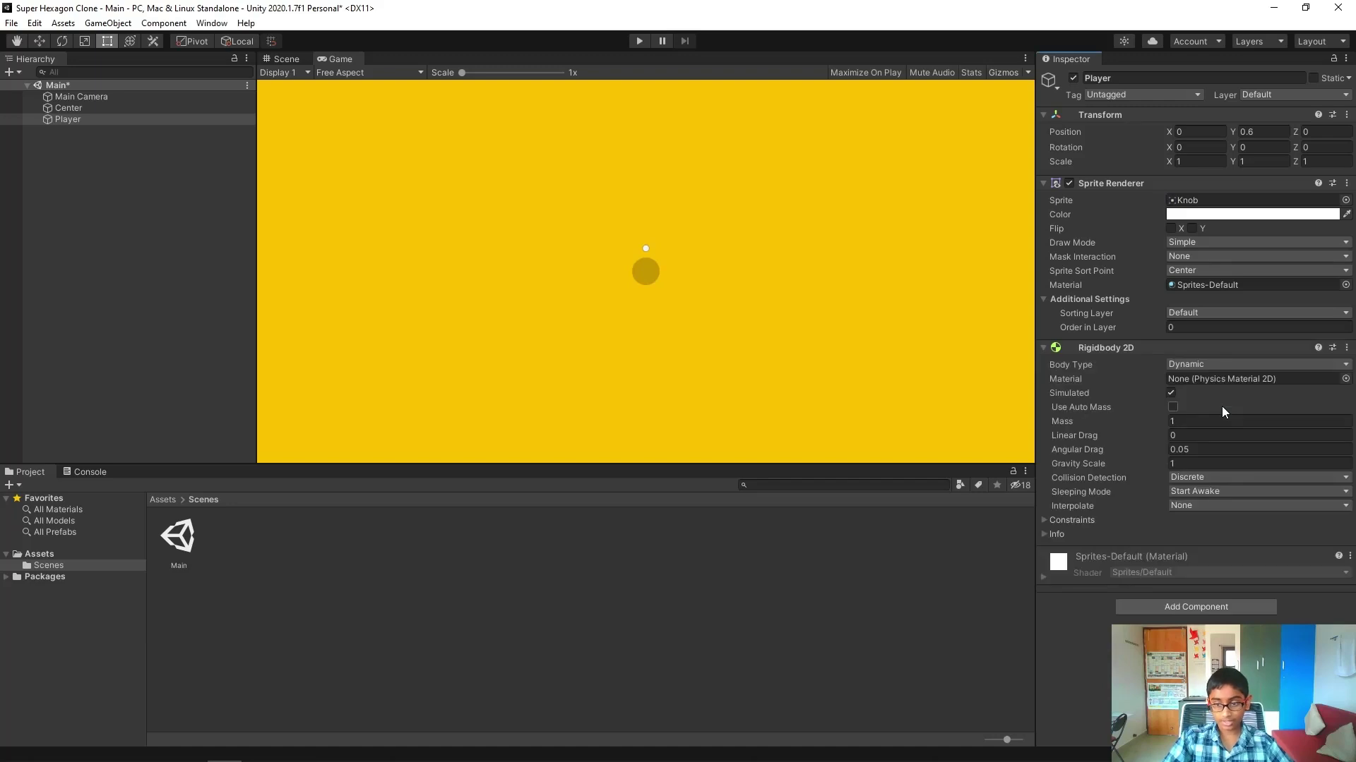
{"action": "left_click", "coordinate": [1179, 366]}
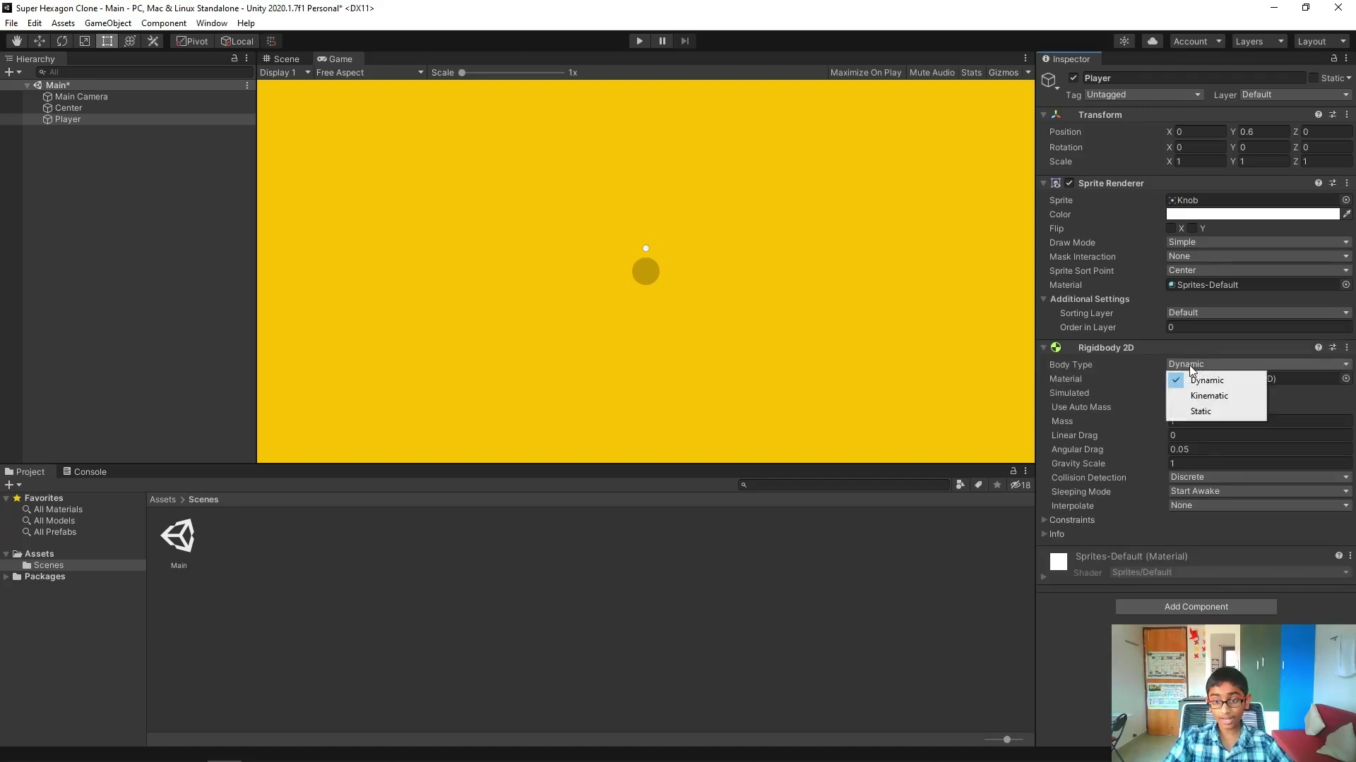
{"action": "left_click", "coordinate": [1213, 394]}
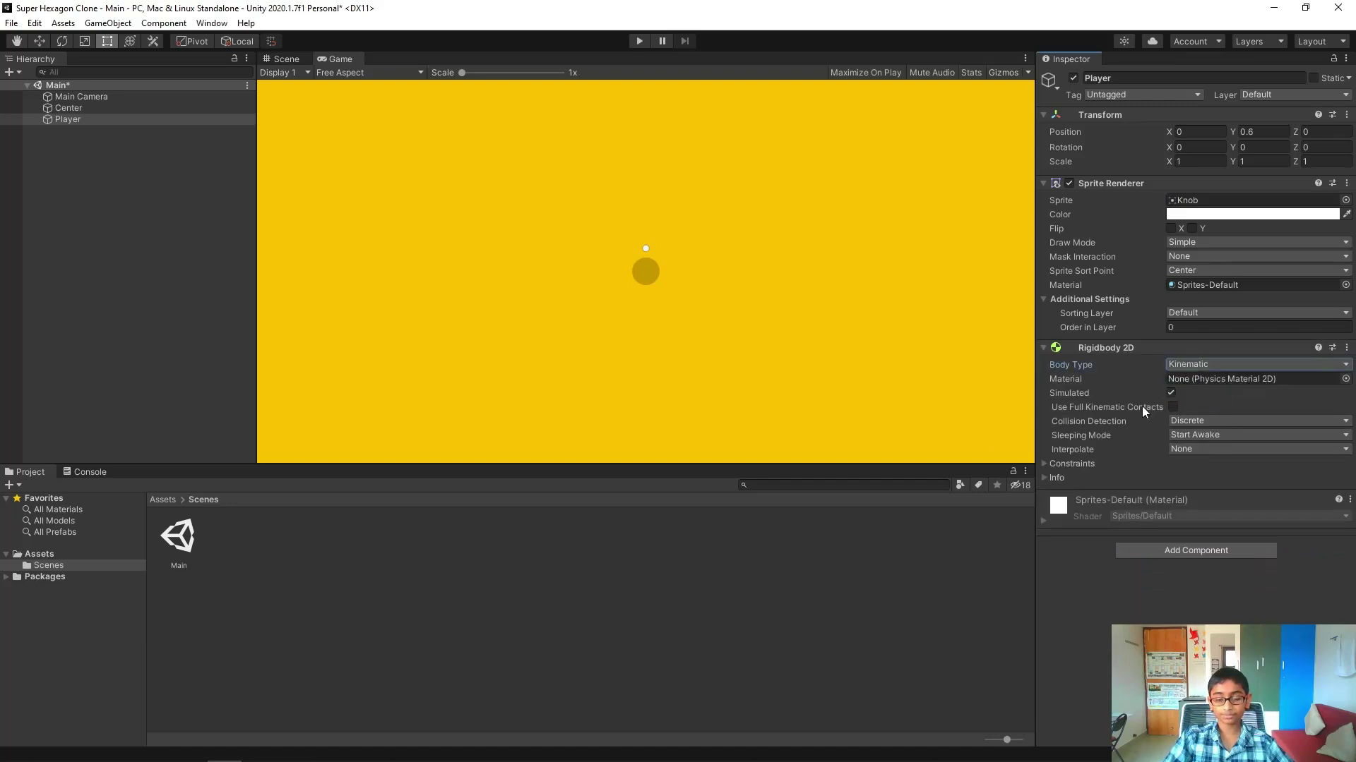
Add a Circle Collider 2D component to Player and enable Is Trigger on it.
{"action": "left_click", "coordinate": [873, 602]}
{"action": "left_click", "coordinate": [70, 120]}
{"action": "left_click", "coordinate": [1188, 558]}
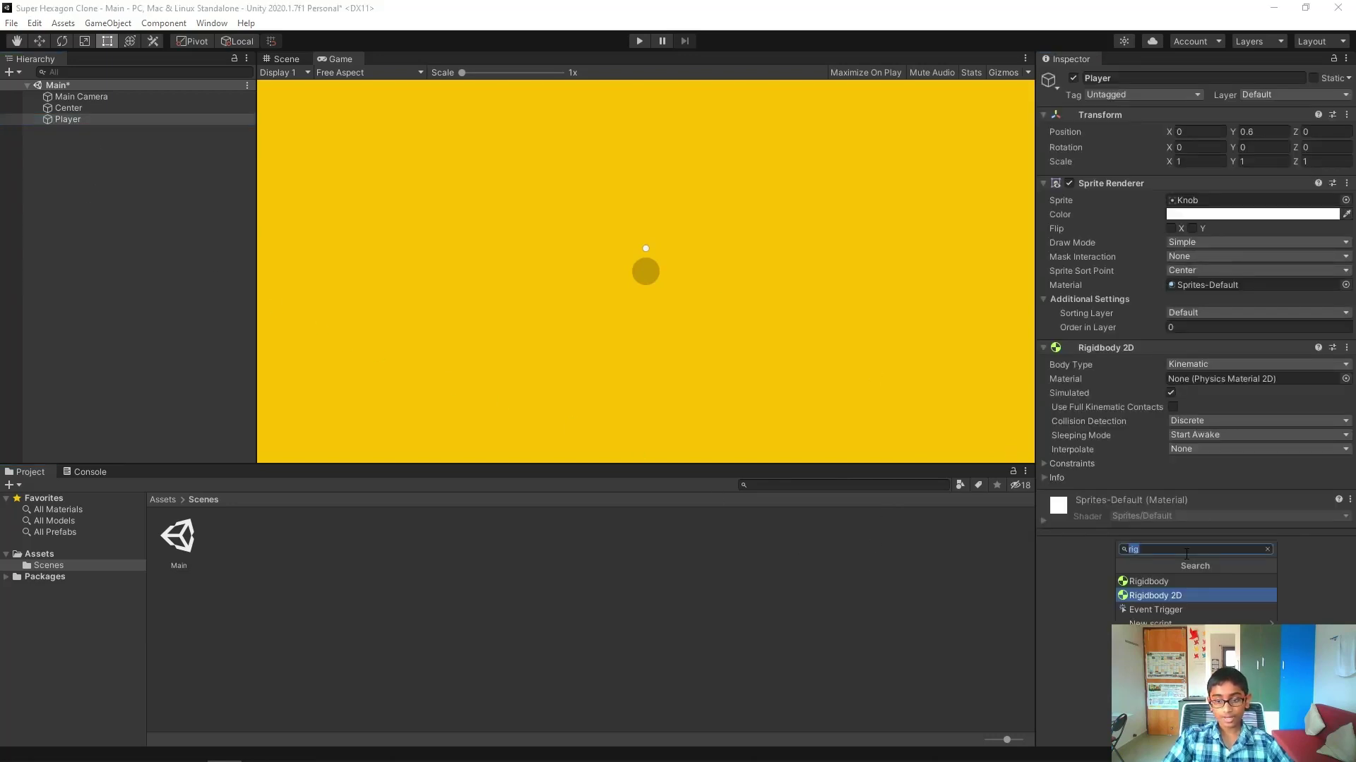
{"action": "type", "text": "ci"}
{"action": "key", "text": "Up"}
{"action": "key", "text": "Return"}
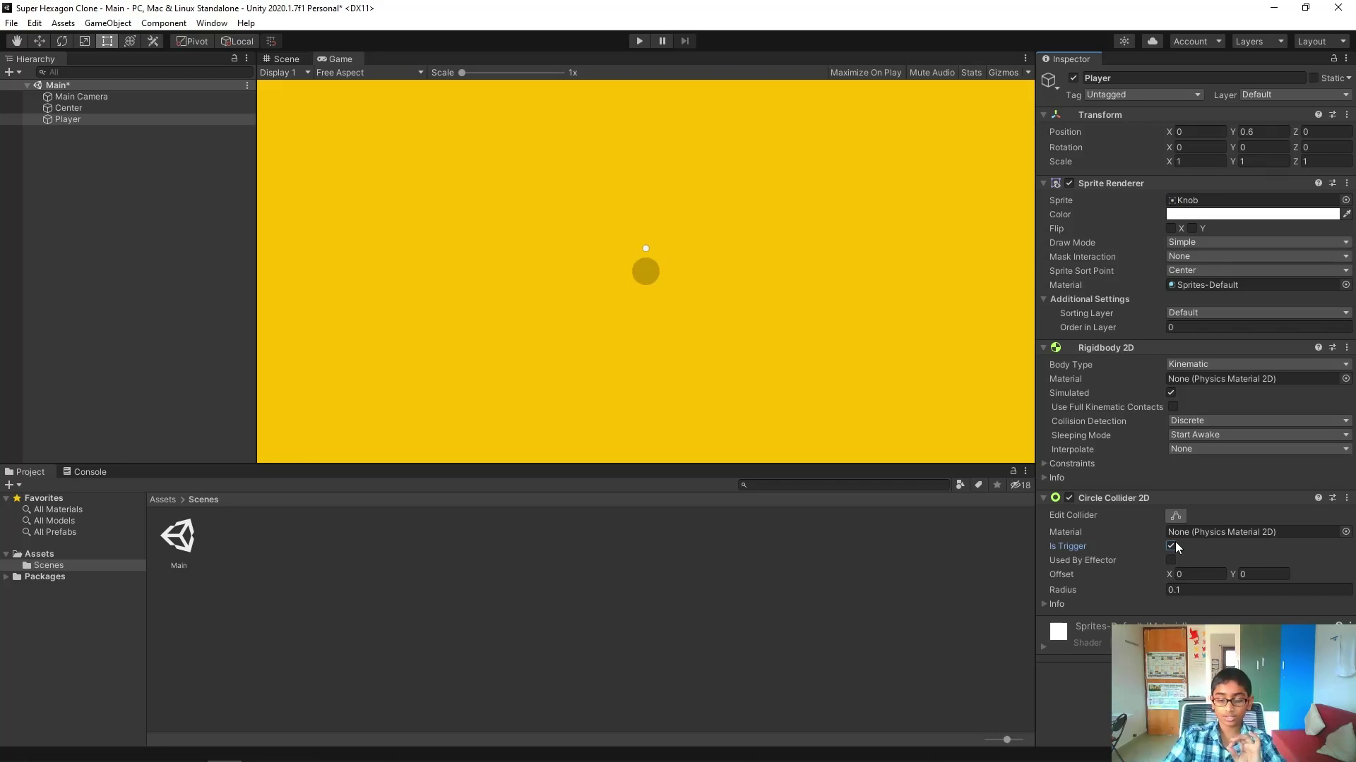
Create a new script named Player and attach it to the Player object.
{"action": "left_click", "coordinate": [1195, 675]}
{"action": "type", "text": "Player"}
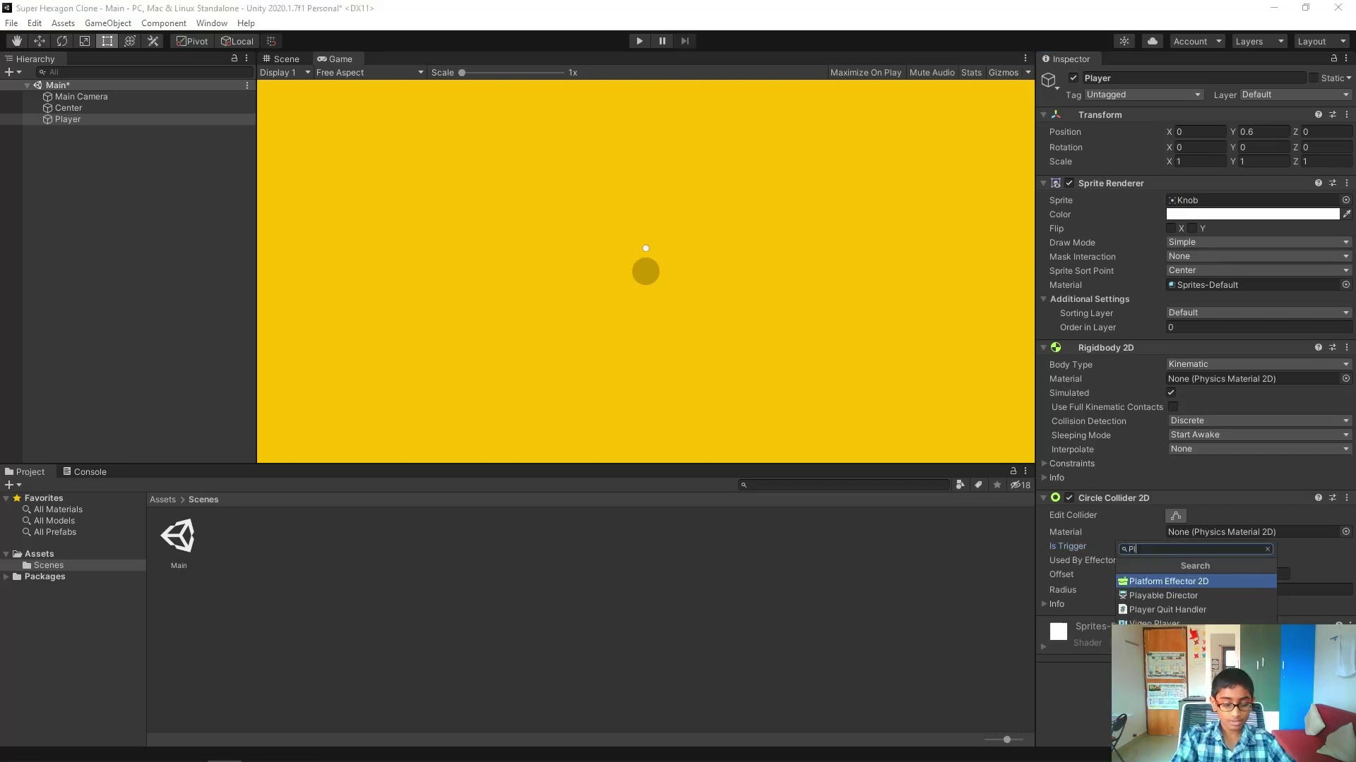
{"action": "key", "text": "Down"}
{"action": "key", "text": "Down"}
{"action": "key", "text": "Return"}
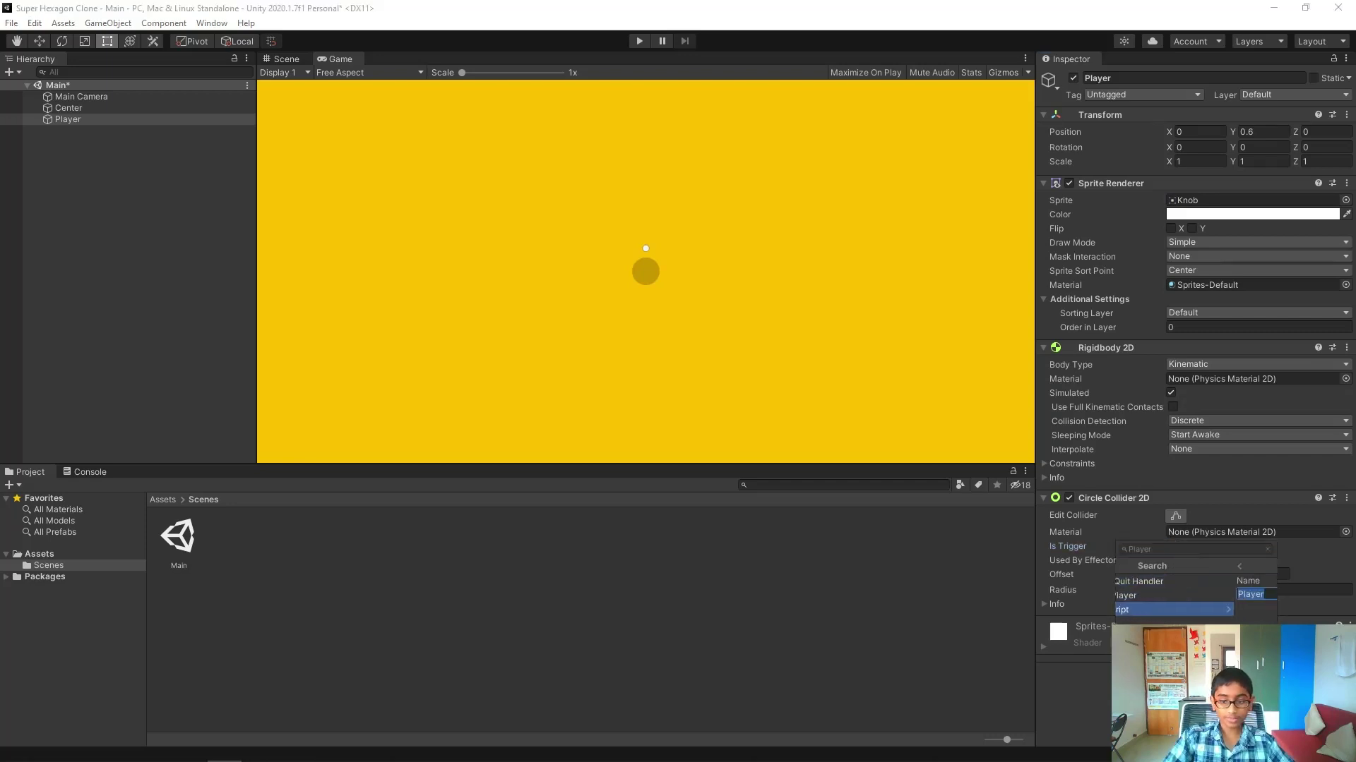
{"action": "key", "text": "Return"}
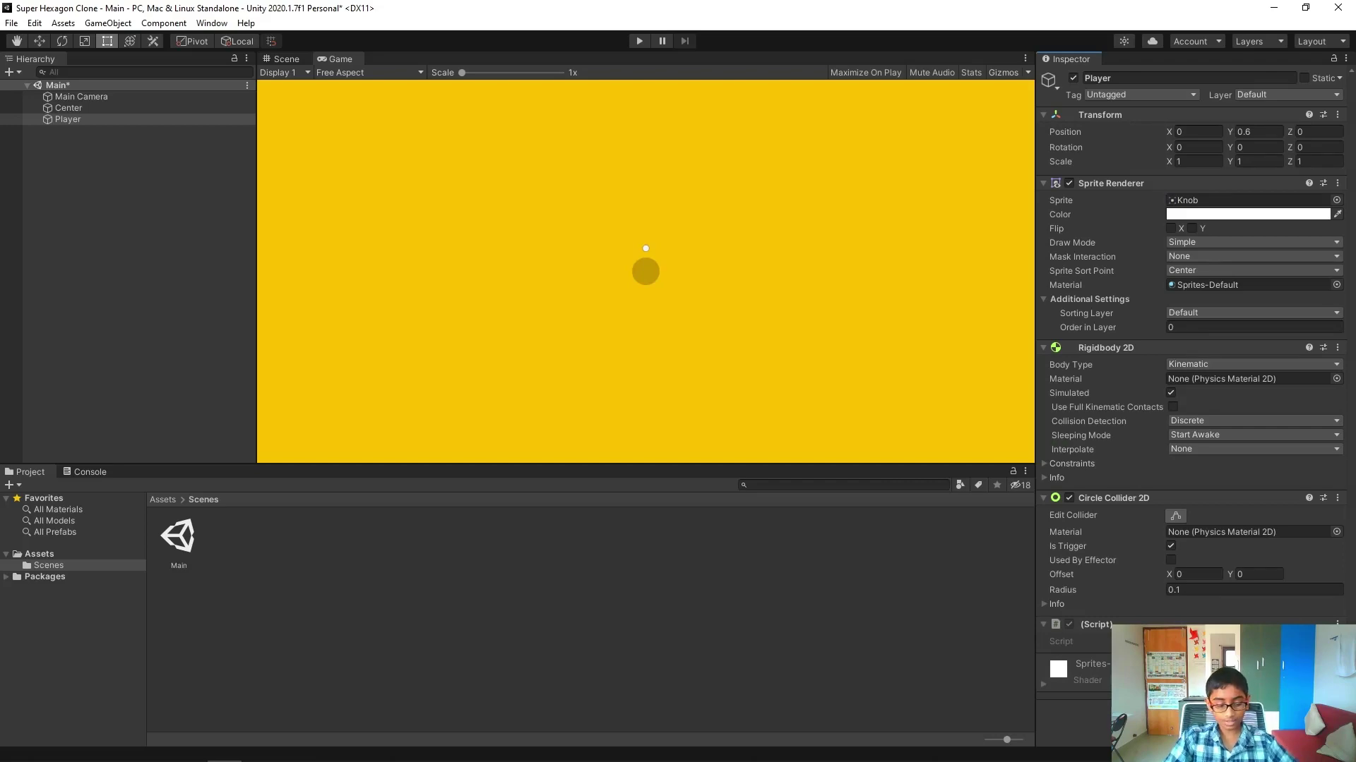
{"action": "key", "text": "alt+Tab"}
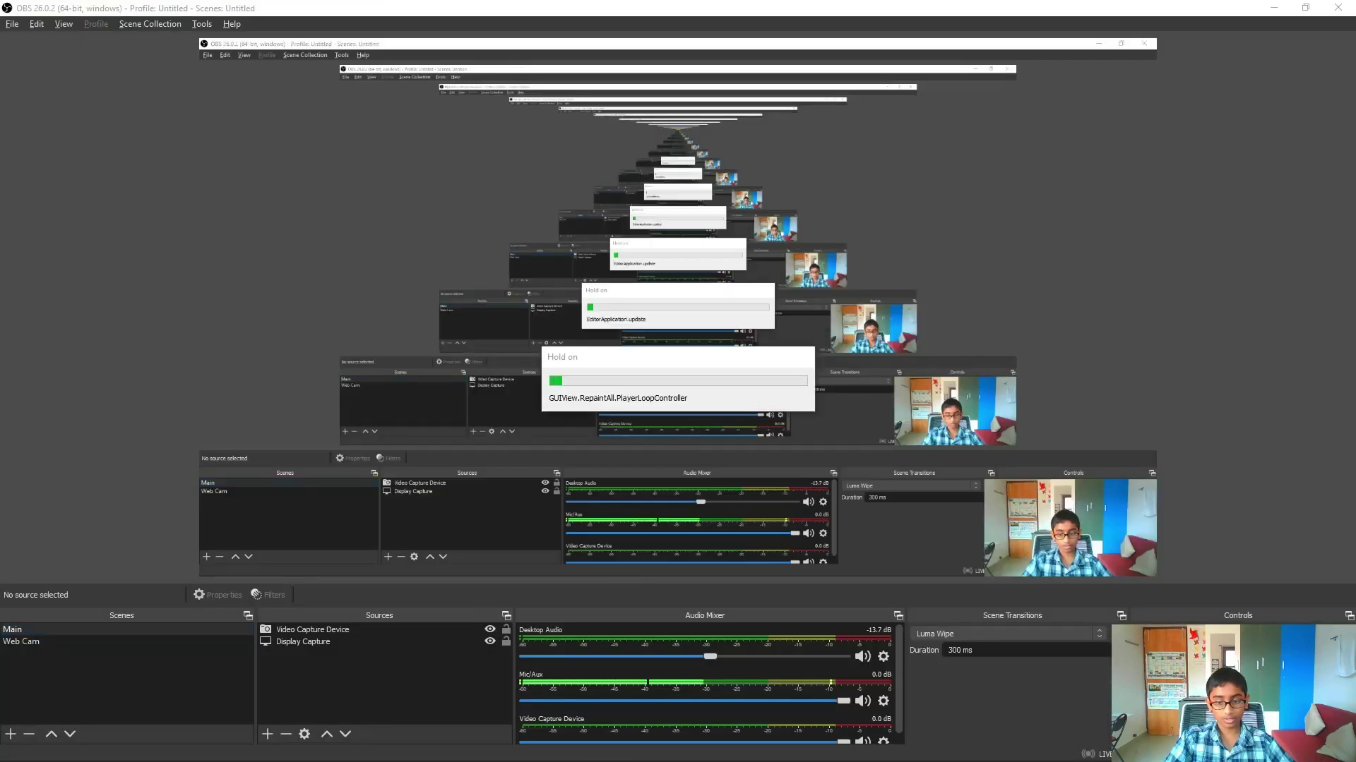
{"action": "key", "text": "alt+Tab"}
{"action": "key", "text": "super"}
{"action": "key", "text": "super"}
Open the Player script from its component in Visual Studio.
{"action": "left_click", "coordinate": [1236, 641]}
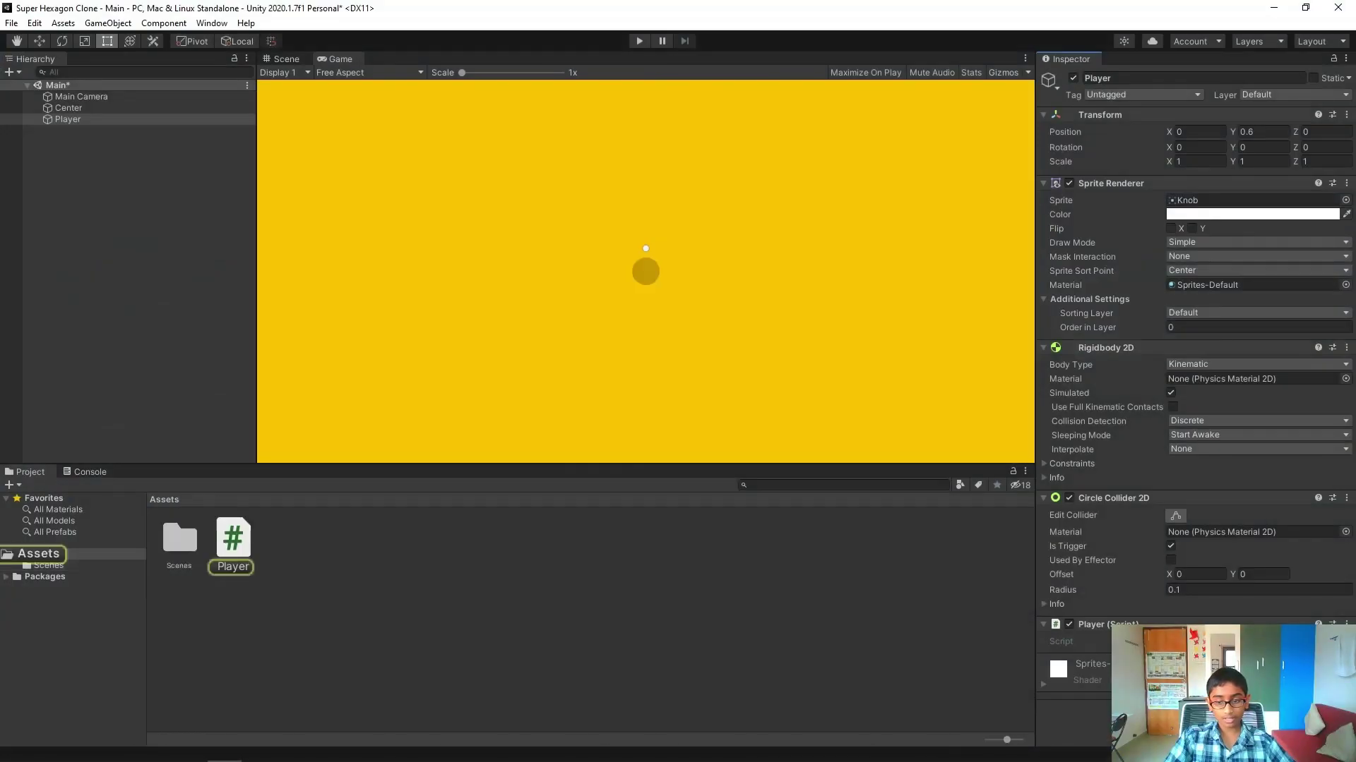
{"action": "double_click", "coordinate": [1207, 642]}
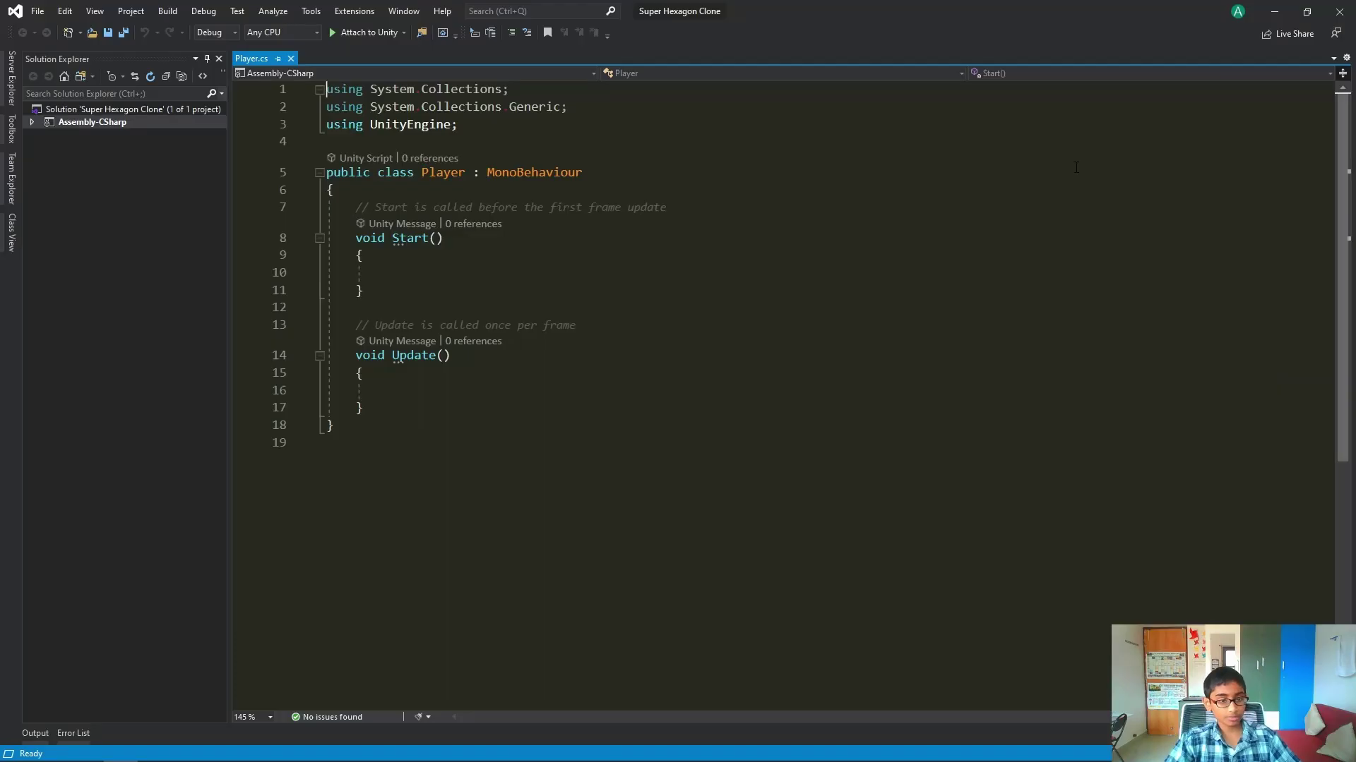
Delete the System.Collections and System.Collections.Generic using lines and the comments above the Start and Update methods.
{"action": "key", "text": "ctrl+x"}
{"action": "key", "text": "ctrl+x"}
{"action": "key", "text": "Down"}
{"action": "key", "text": "Down"}
{"action": "key", "text": "Down"}
{"action": "key", "text": "Down"}
{"action": "key", "text": "ctrl+x"}
{"action": "key", "text": "Down"}
{"action": "key", "text": "Down"}
{"action": "key", "text": "Down"}
{"action": "key", "text": "Down"}
{"action": "key", "text": "Down"}
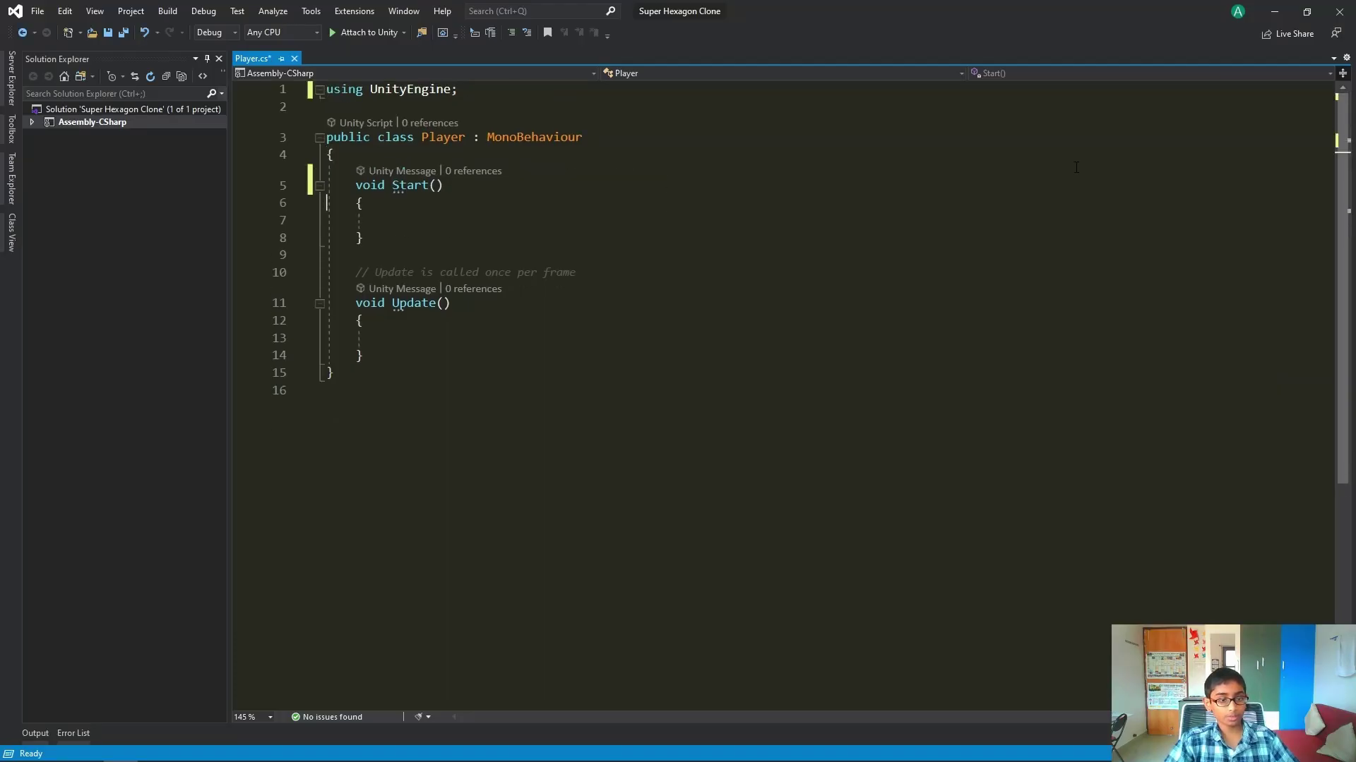
{"action": "key", "text": "ctrl+x"}
Declare a public float field for the speed, initialized to 650f, at the beginning of the Player class.
{"action": "key", "text": "Up"}
{"action": "key", "text": "Up"}
{"action": "key", "text": "Up"}
{"action": "key", "text": "Up"}
{"action": "key", "text": "Up"}
{"action": "key", "text": "Up"}
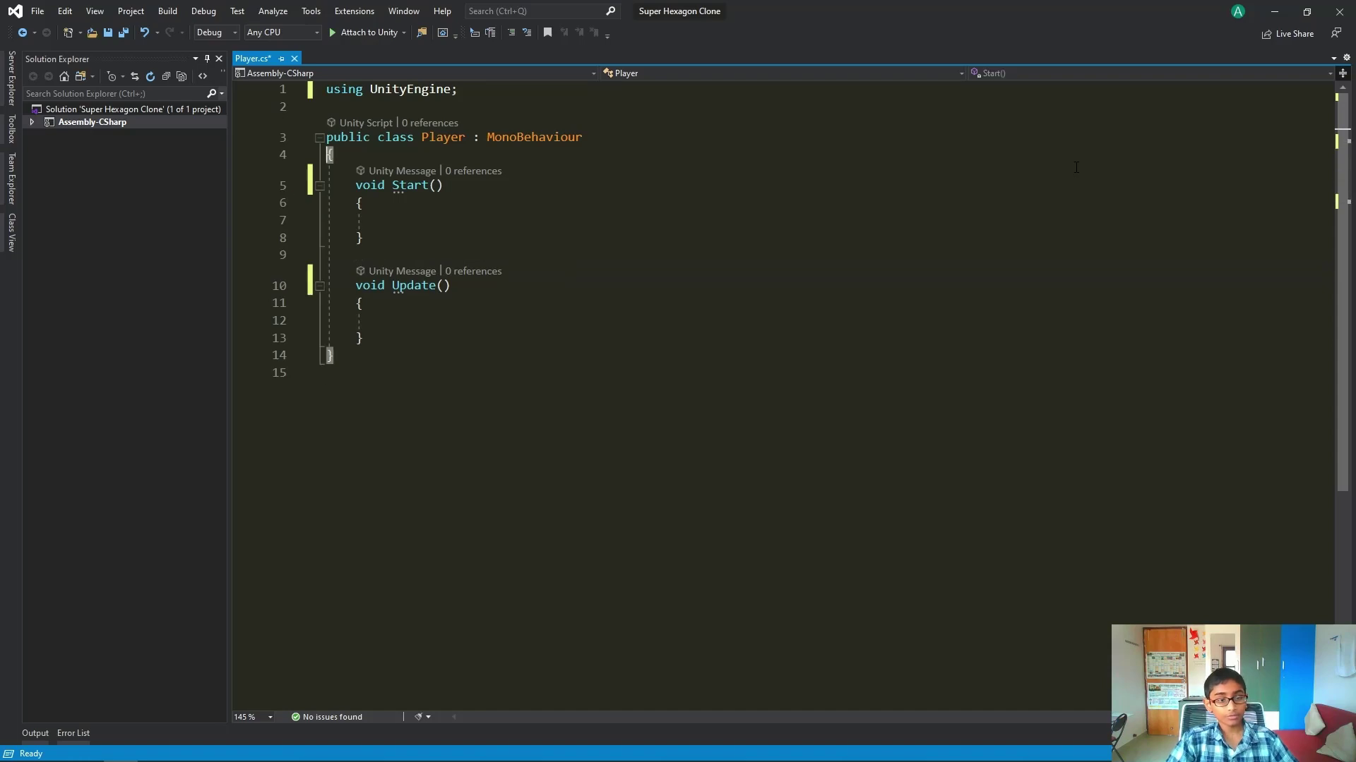
{"action": "key", "text": "Right"}
{"action": "key", "text": "Return"}
{"action": "key", "text": "Return"}
{"action": "key", "text": "Up"}
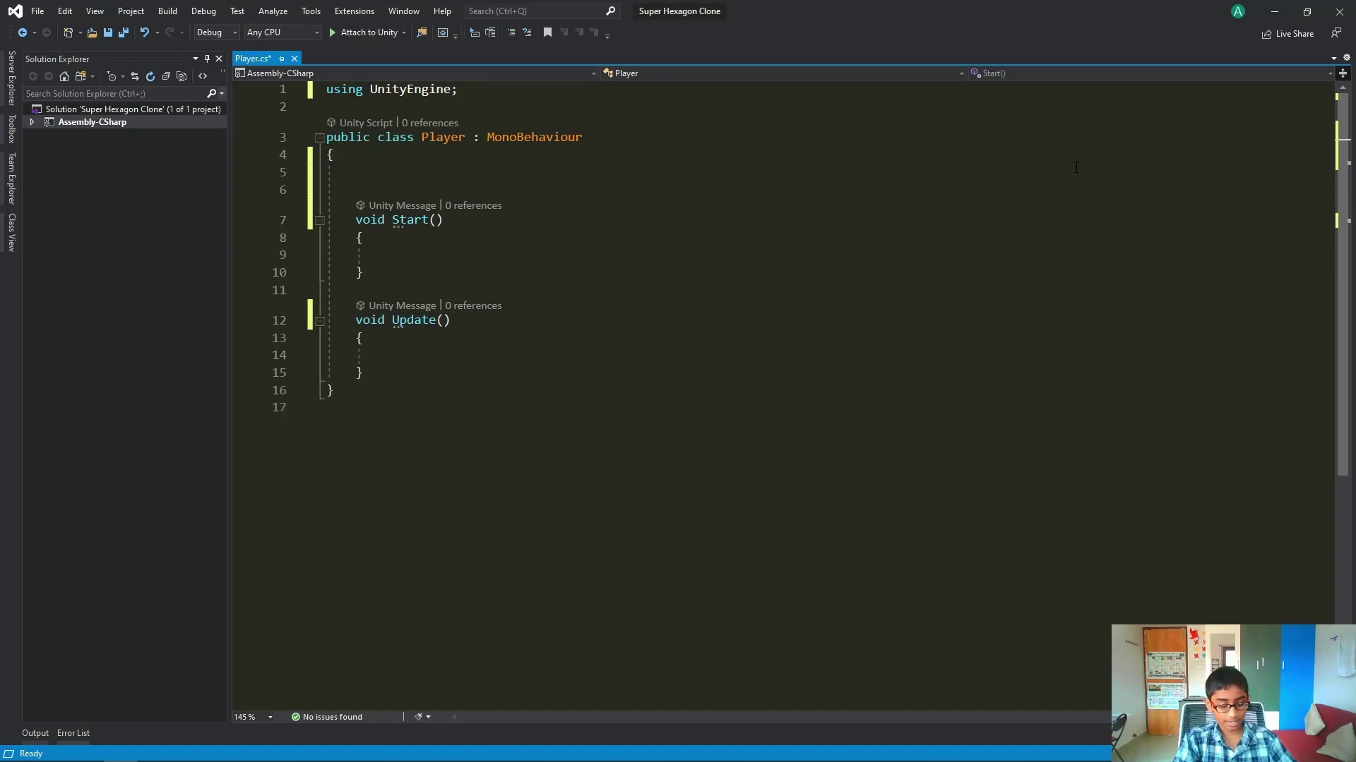
{"action": "type", "text": "public flo"}
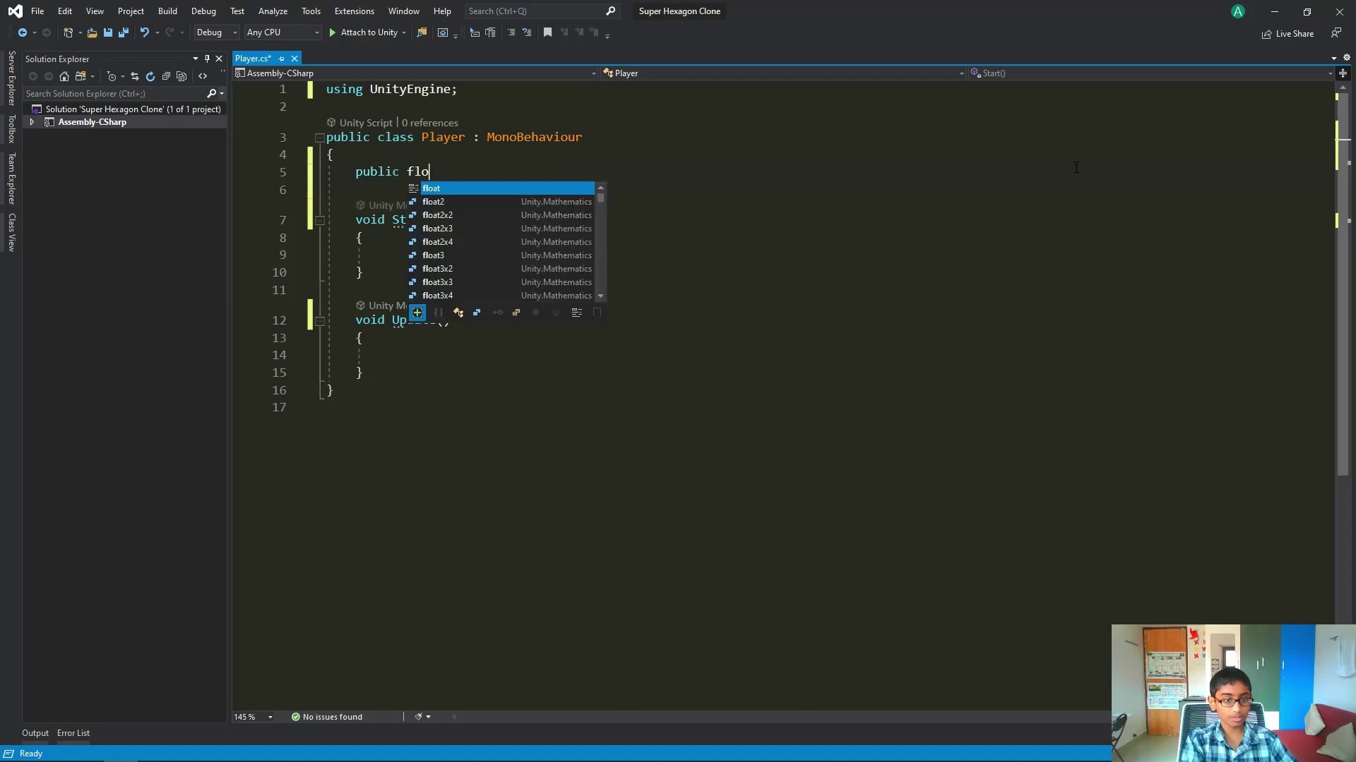
{"action": "type", "text": "at sppee"}
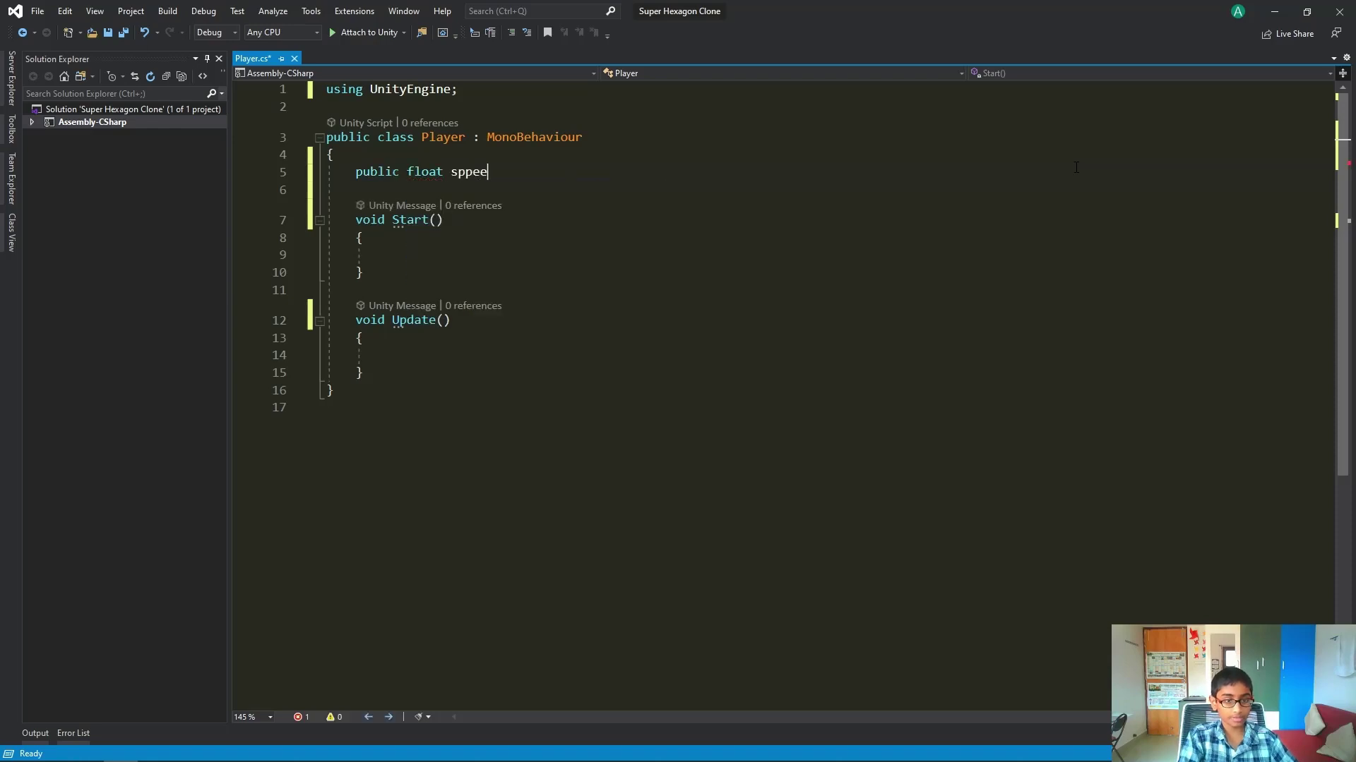
{"action": "key", "text": "BackSpace"}
{"action": "type", "text": "d = "}
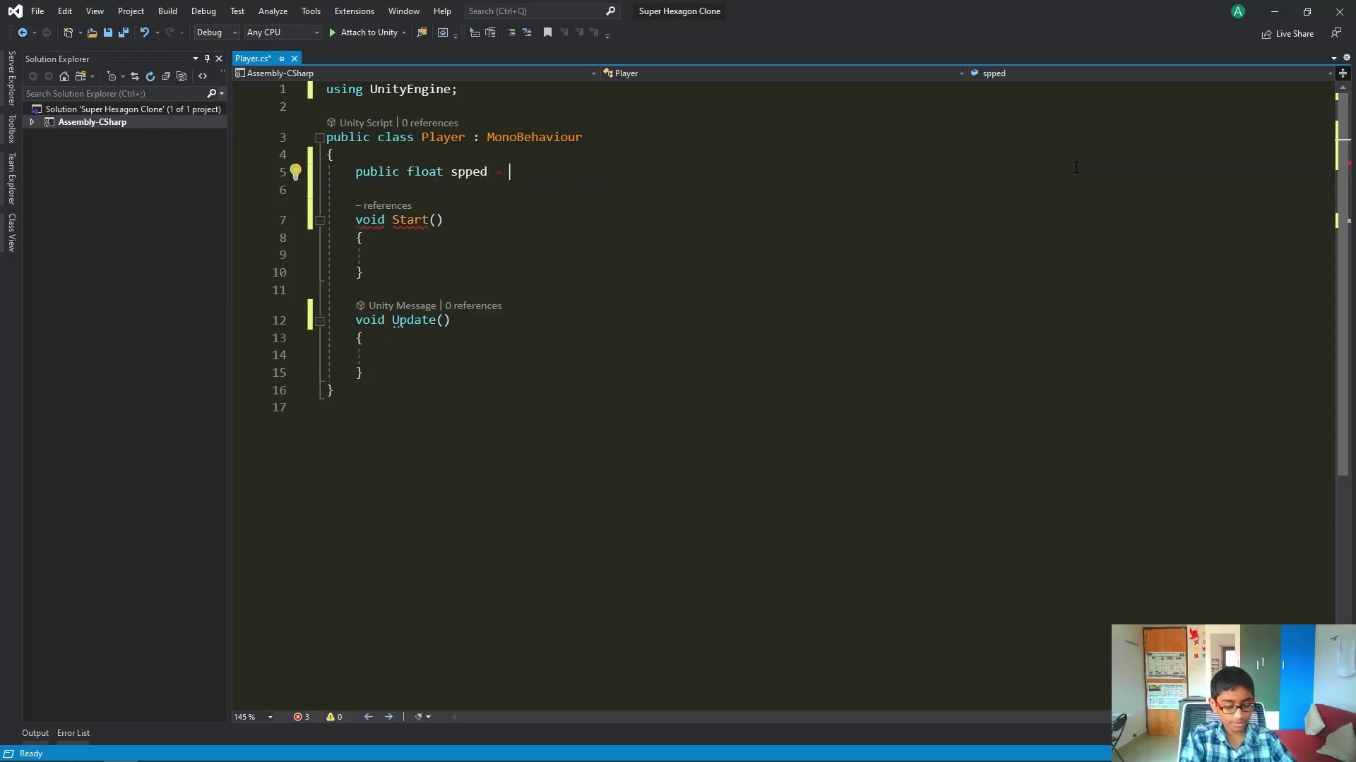
{"action": "type", "text": "60f;"}
{"action": "key", "text": "Down"}
{"action": "key", "text": "Down"}
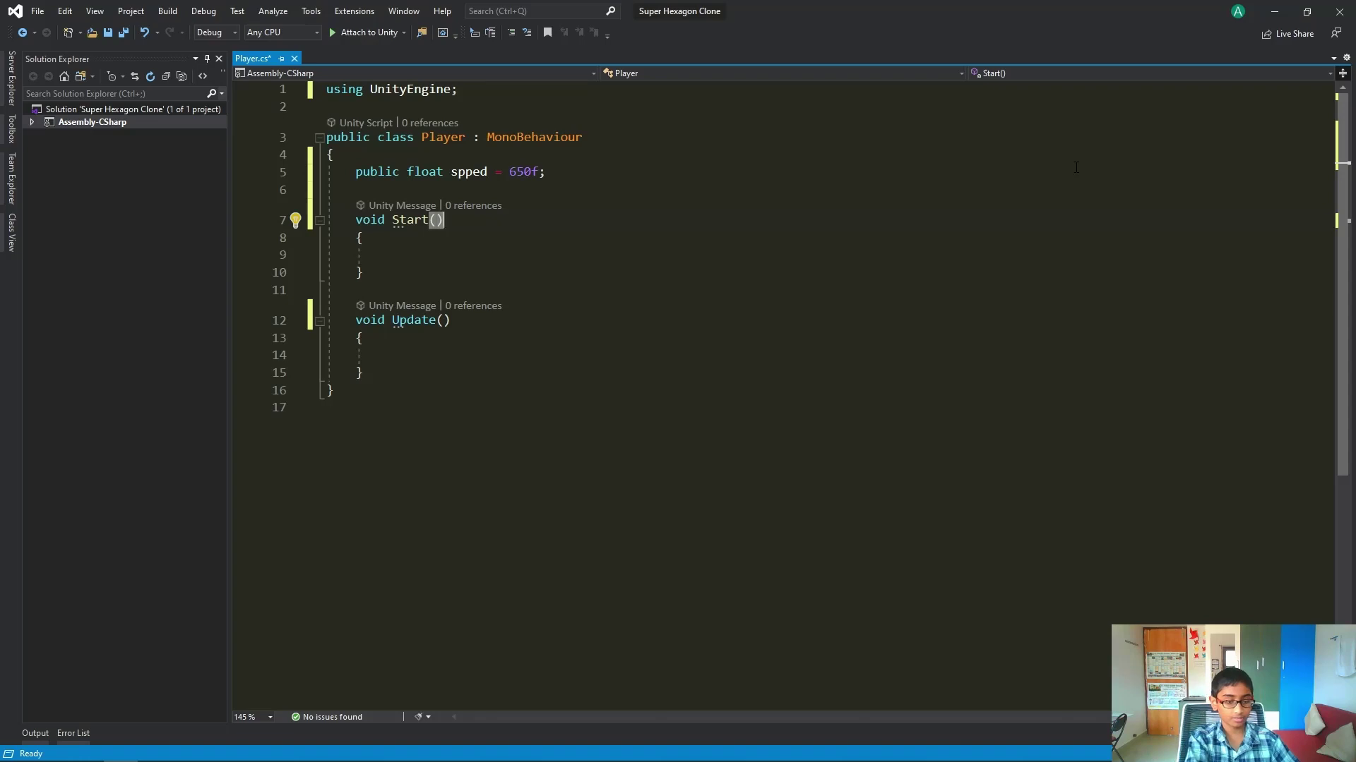
Correct the misspelled name of the float field to speed.
{"action": "key", "text": "Up"}
{"action": "key", "text": "Up"}
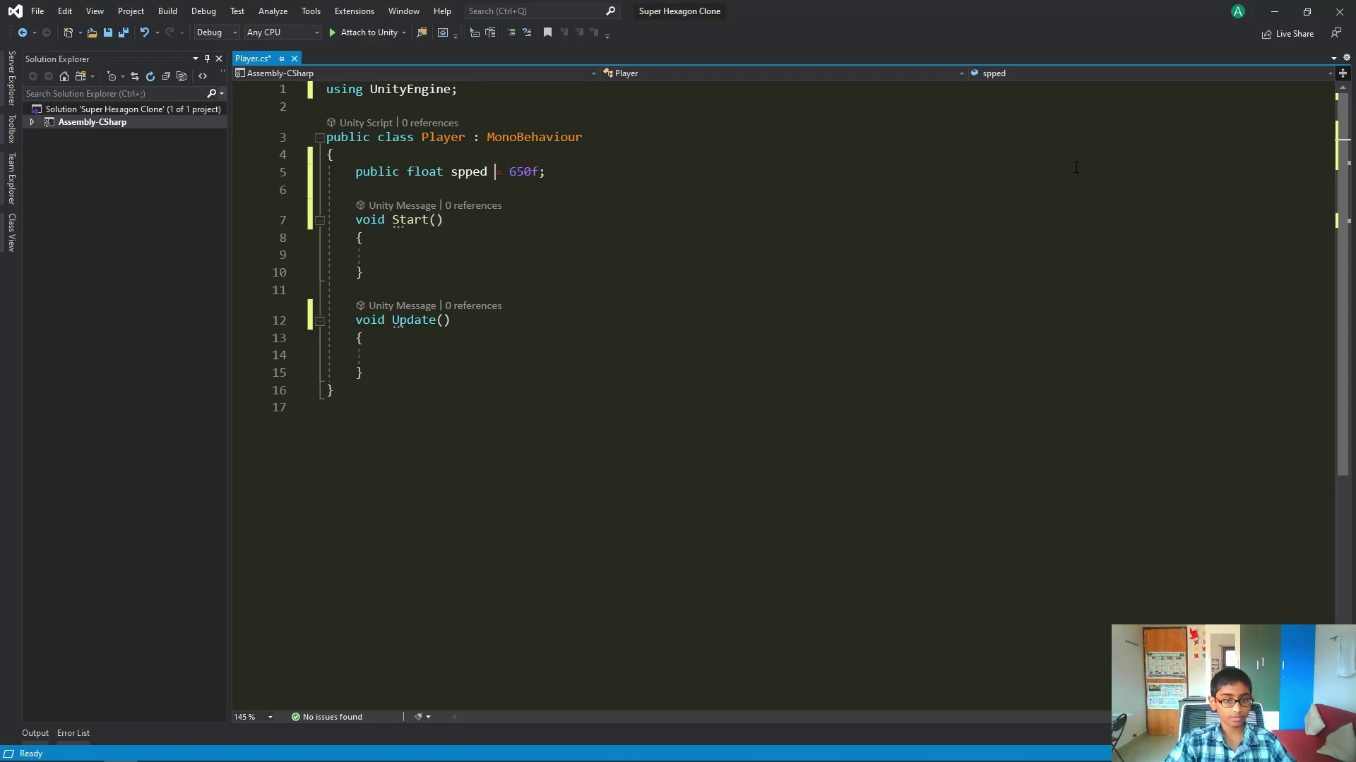
{"action": "key", "text": "BackSpace"}
{"action": "key", "text": "BackSpace"}
{"action": "key", "text": "BackSpace"}
{"action": "key", "text": "BackSpace"}
{"action": "key", "text": "BackSpace"}
{"action": "type", "text": "speed"}
Delete the empty Start method from the Player class and go to the body of Update.
{"action": "key", "text": "Down"}
{"action": "key", "text": "Down"}
{"action": "key", "text": "Down"}
{"action": "key", "text": "ctrl+x"}
{"action": "key", "text": "Up"}
{"action": "key", "text": "ctrl+x"}
{"action": "key", "text": "ctrl+x"}
{"action": "key", "text": "ctrl+shift+l"}
{"action": "key", "text": "ctrl+shift+l"}
{"action": "key", "text": "Down"}
{"action": "key", "text": "Down"}
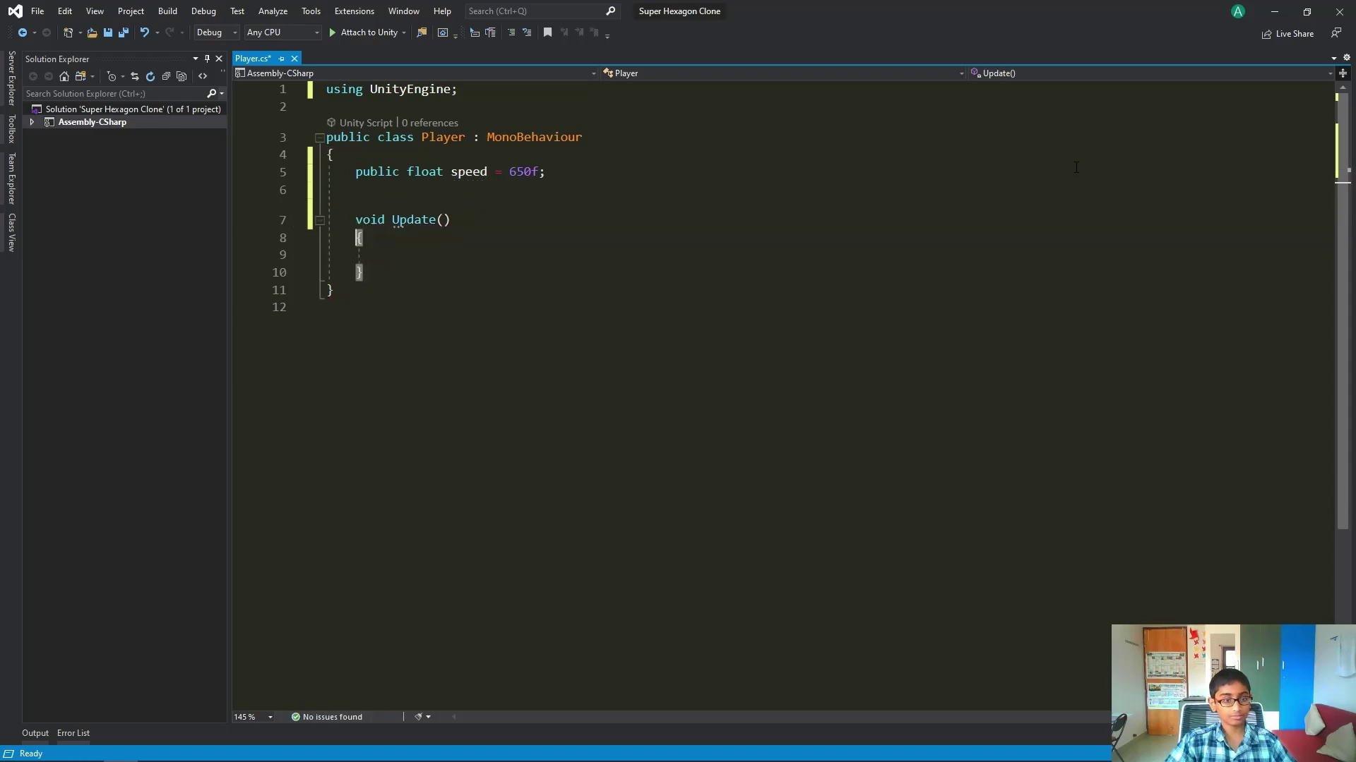